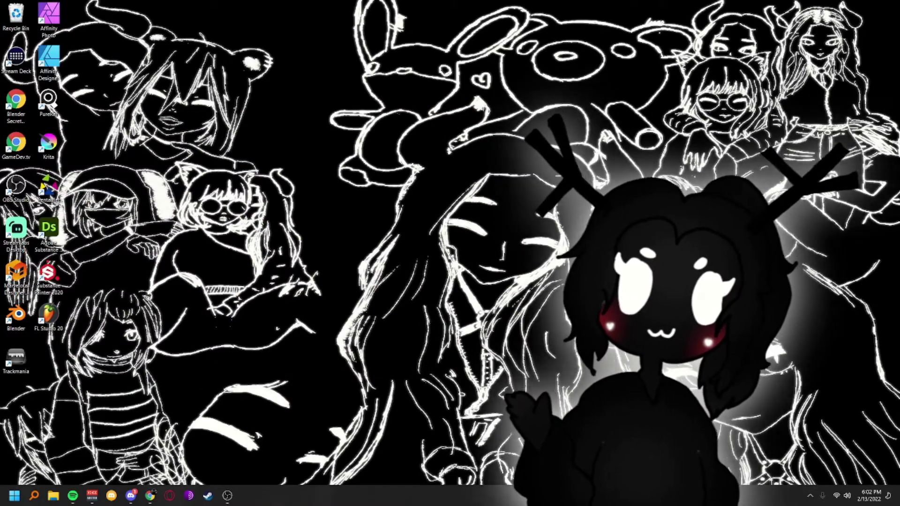
Step: Launch Microsoft Edge by searching 'edge' from the Windows Start menu
{"action": "key", "text": "super"}
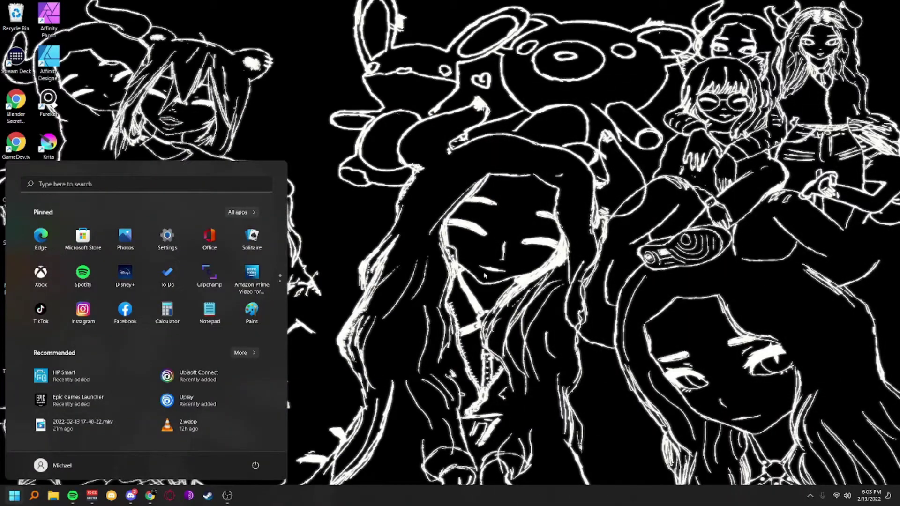
{"action": "key", "text": "super"}
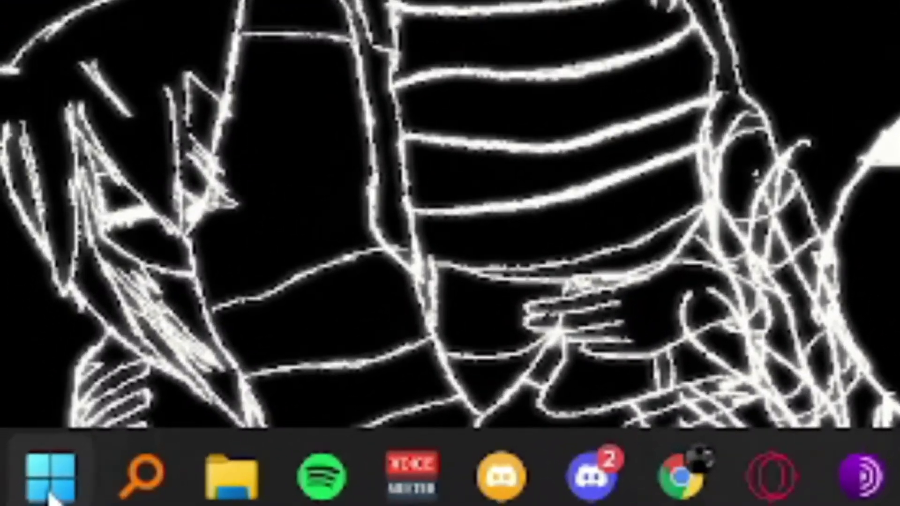
{"action": "left_click", "coordinate": [32, 487]}
{"action": "type", "text": "edge"}
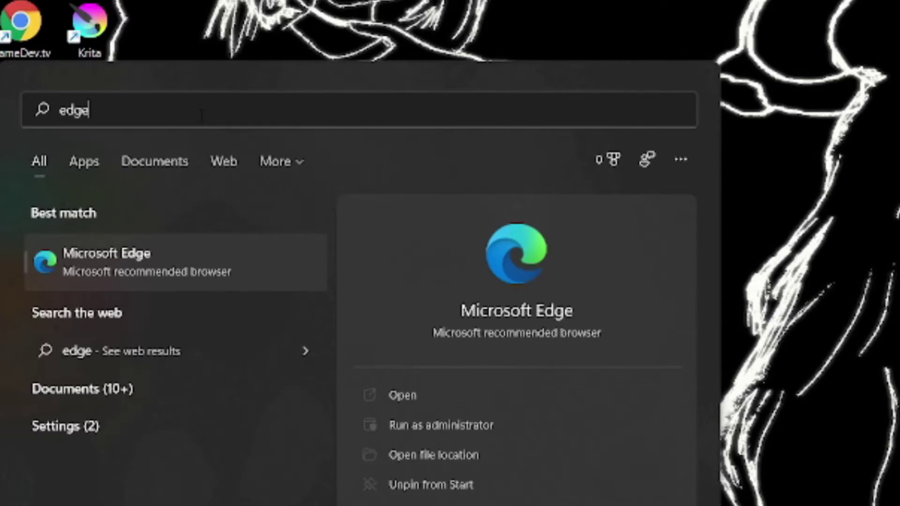
{"action": "key", "text": "Return"}
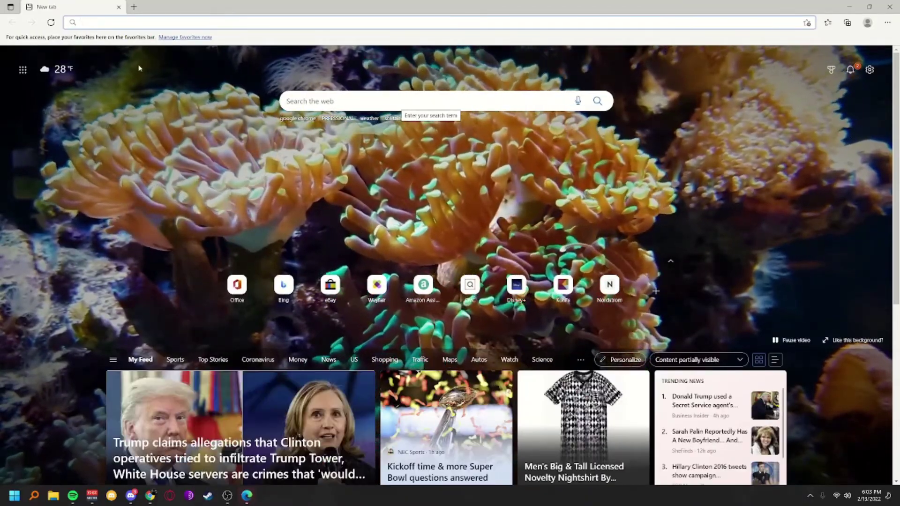
Step: Search Bing for 'google chrome' and download Chrome from Google's official page
{"action": "left_click", "coordinate": [119, 23]}
{"action": "type", "text": "google c"}
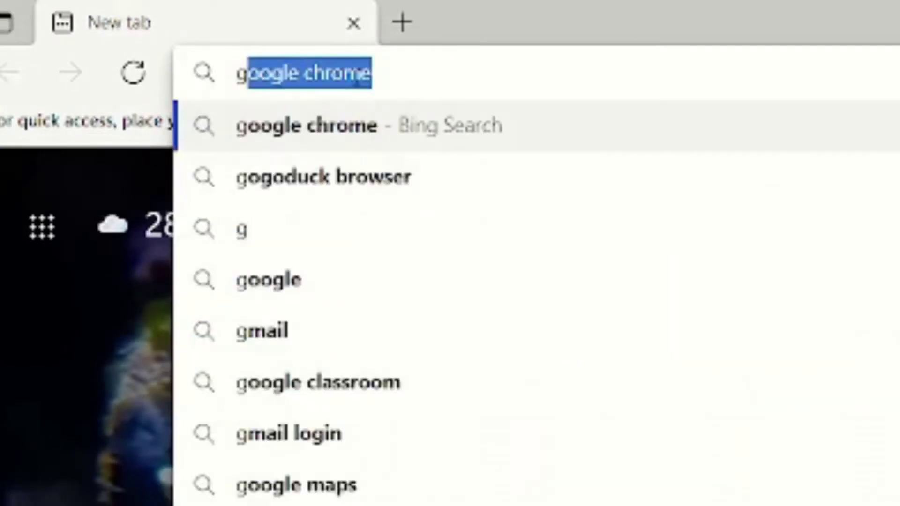
{"action": "type", "text": "hrome"}
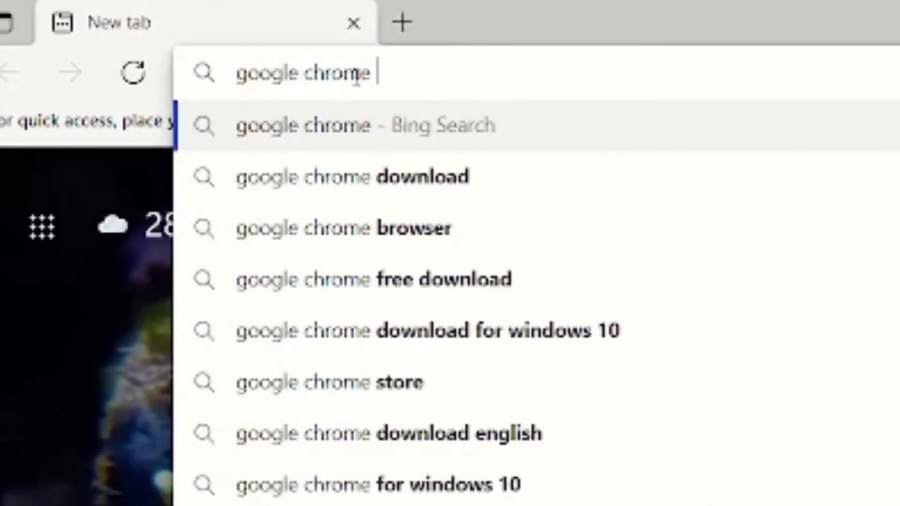
{"action": "key", "text": "Return"}
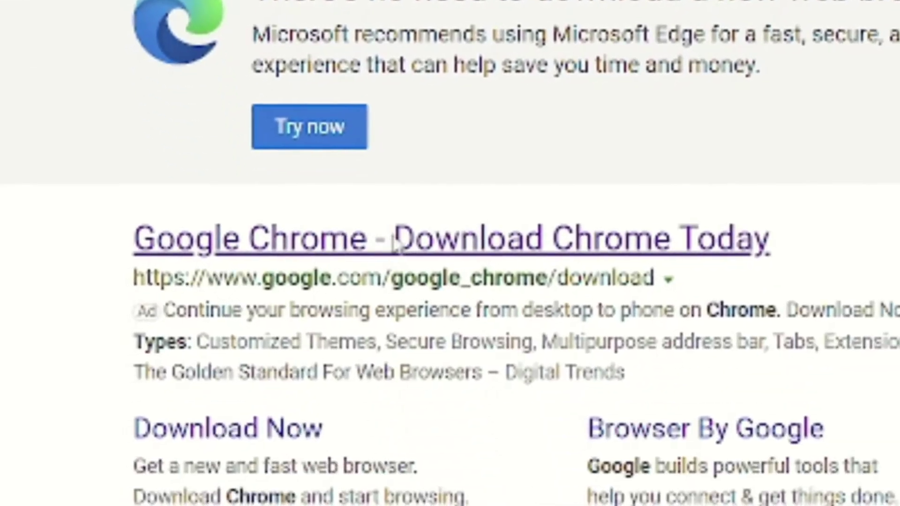
{"action": "left_click", "coordinate": [430, 420]}
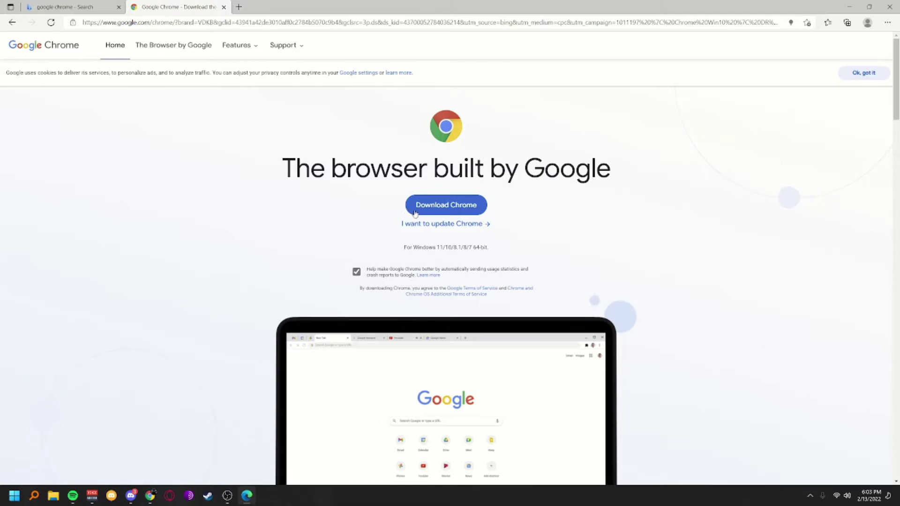
{"action": "left_click", "coordinate": [415, 212]}
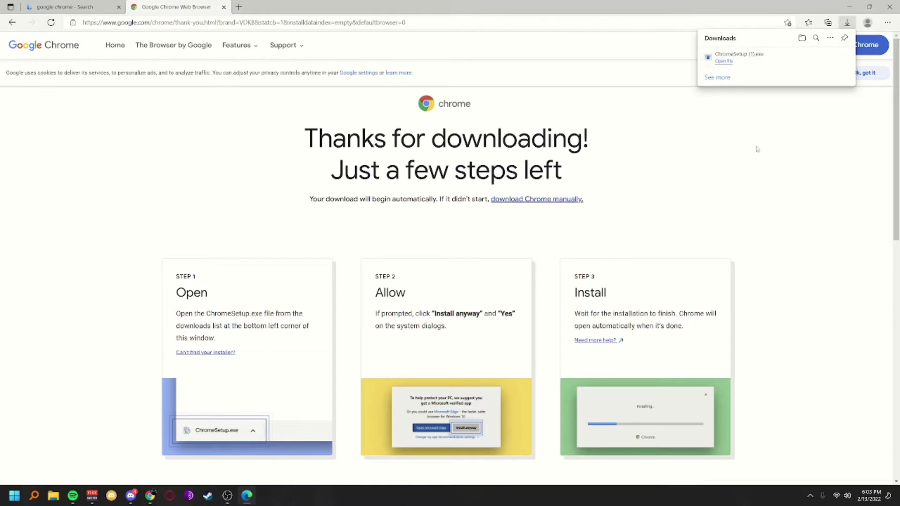
Step: Open the downloaded ChromeSetup installer from Edge's downloads list
{"action": "left_click", "coordinate": [887, 22]}
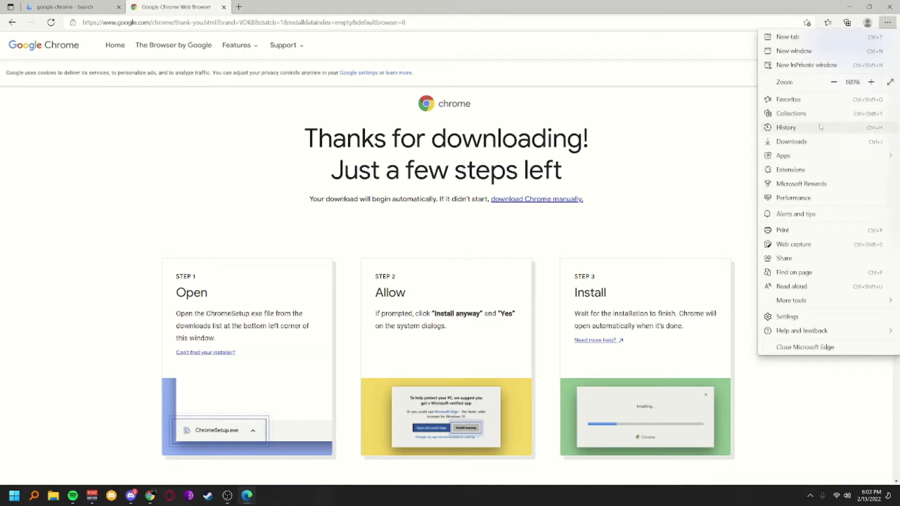
{"action": "left_click", "coordinate": [796, 141]}
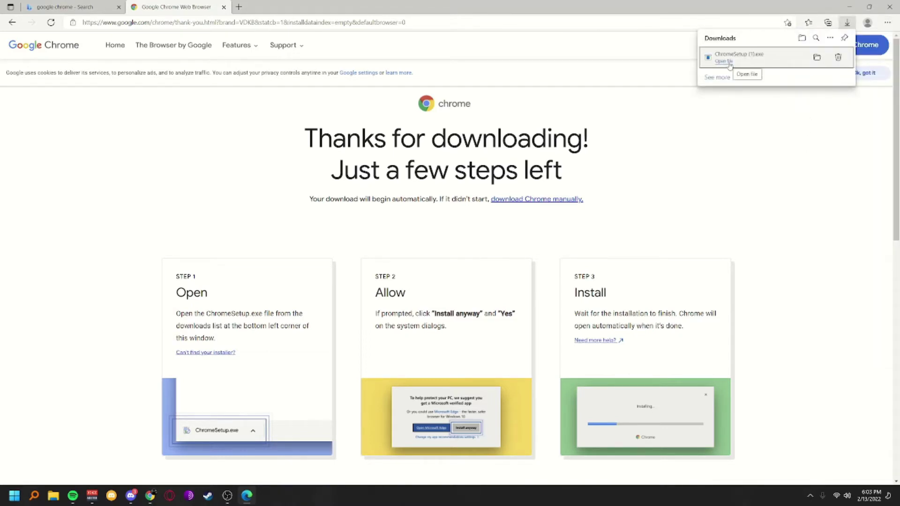
{"action": "left_click", "coordinate": [725, 61]}
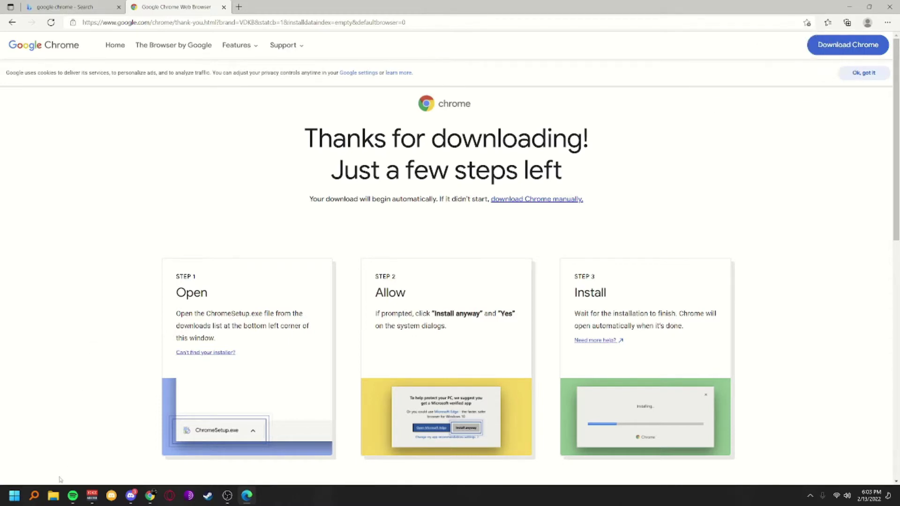
Step: Run ChromeSetup (1).exe from the Downloads folder, then close File Explorer and Edge
{"action": "left_click", "coordinate": [53, 495]}
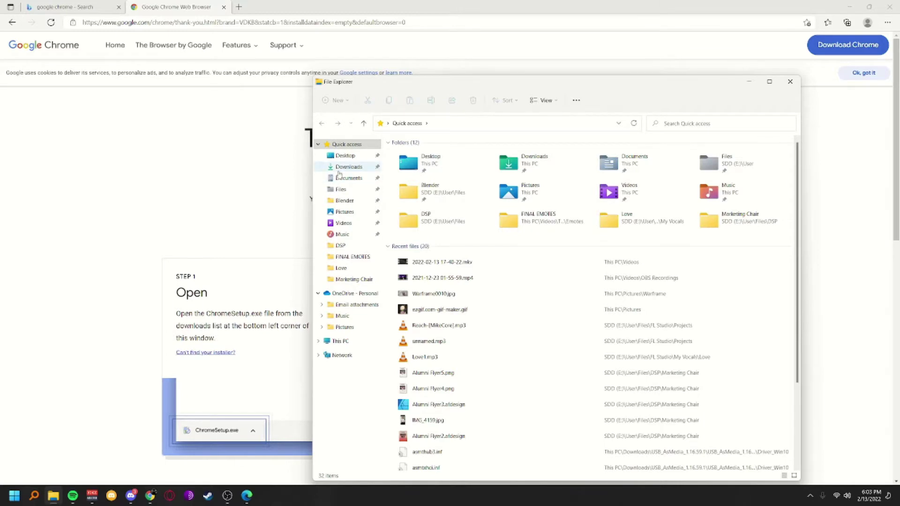
{"action": "left_click", "coordinate": [345, 167]}
{"action": "mouse_move", "coordinate": [51, 498]}
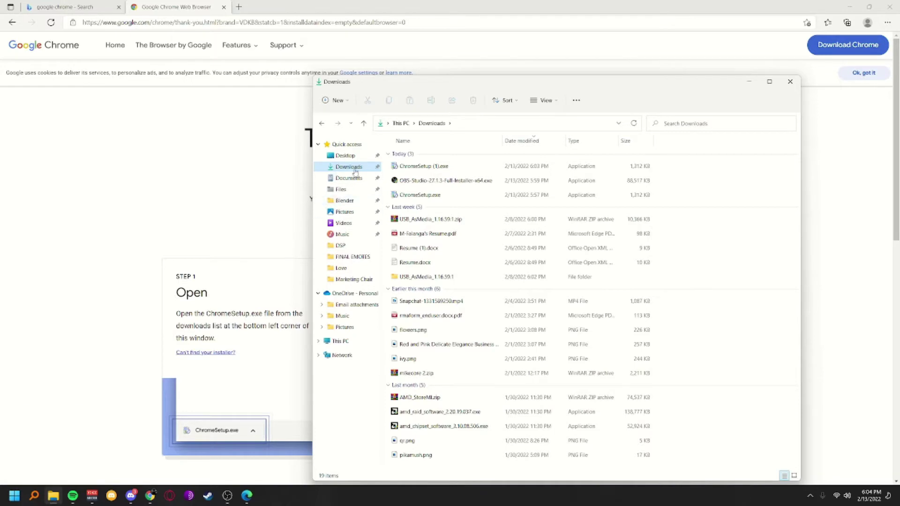
{"action": "double_click", "coordinate": [428, 168]}
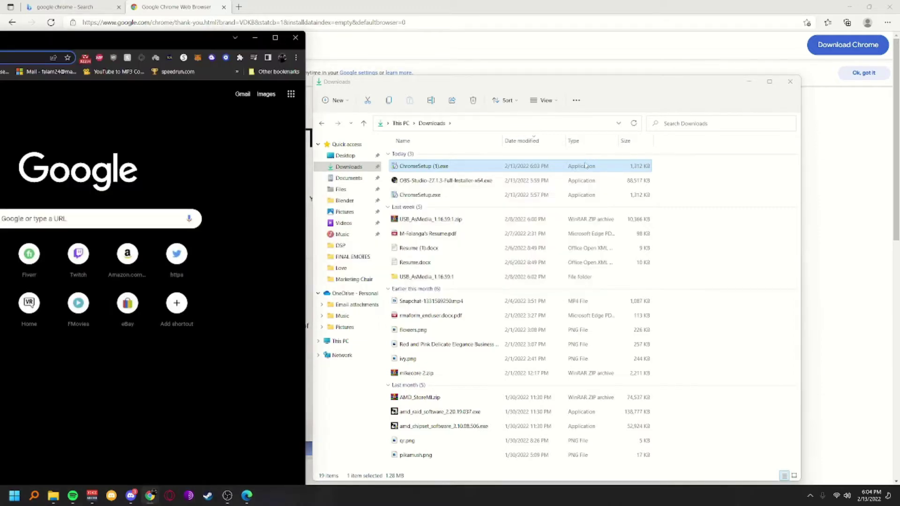
{"action": "left_click", "coordinate": [792, 81]}
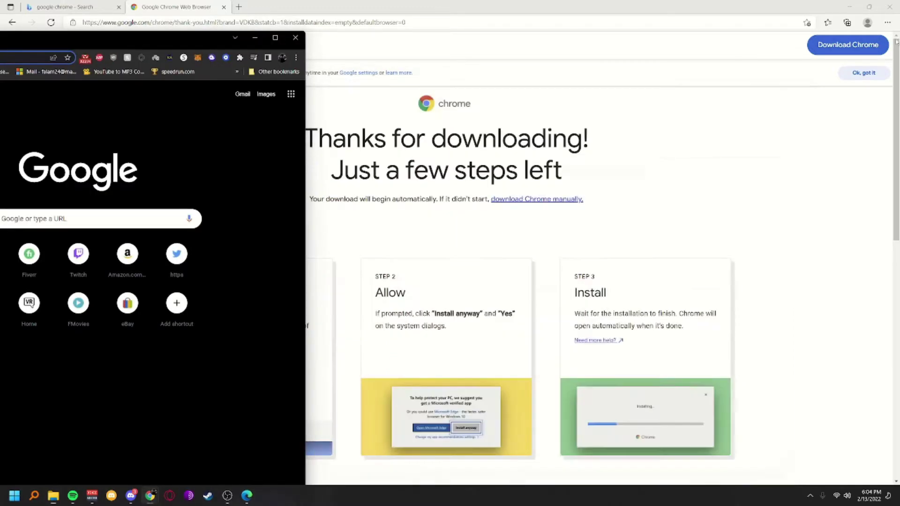
{"action": "left_click", "coordinate": [888, 6]}
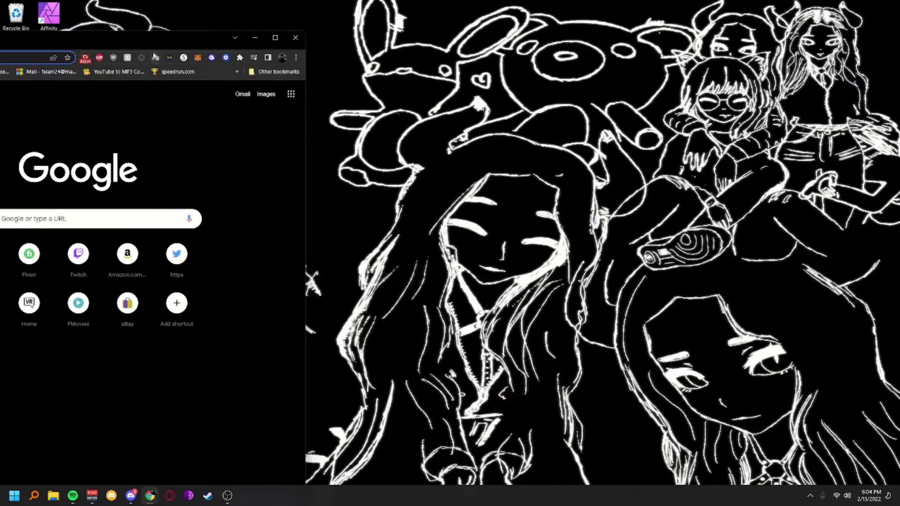
Step: Maximize Chrome, search Google for 'obs', and open the obsproject.com result
{"action": "left_click_drag", "start_coordinate": [157, 42], "coordinate": [558, 2]}
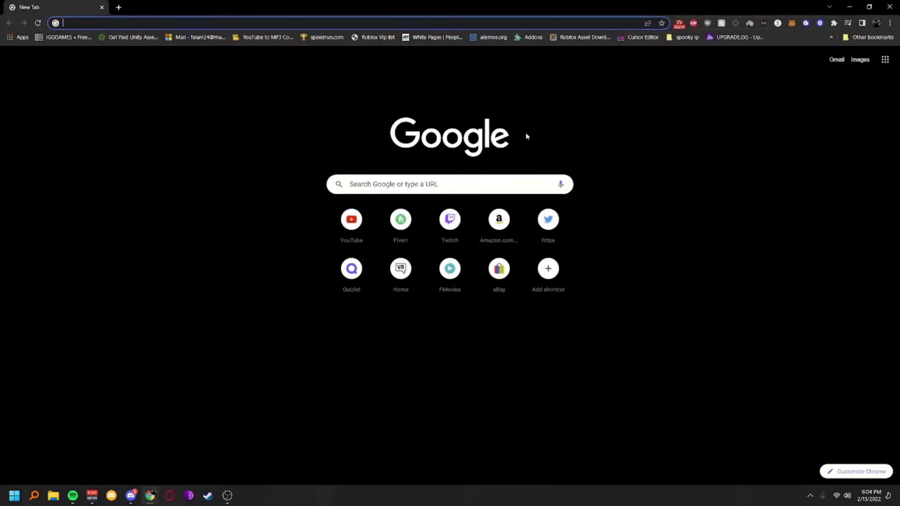
{"action": "type", "text": "obs"}
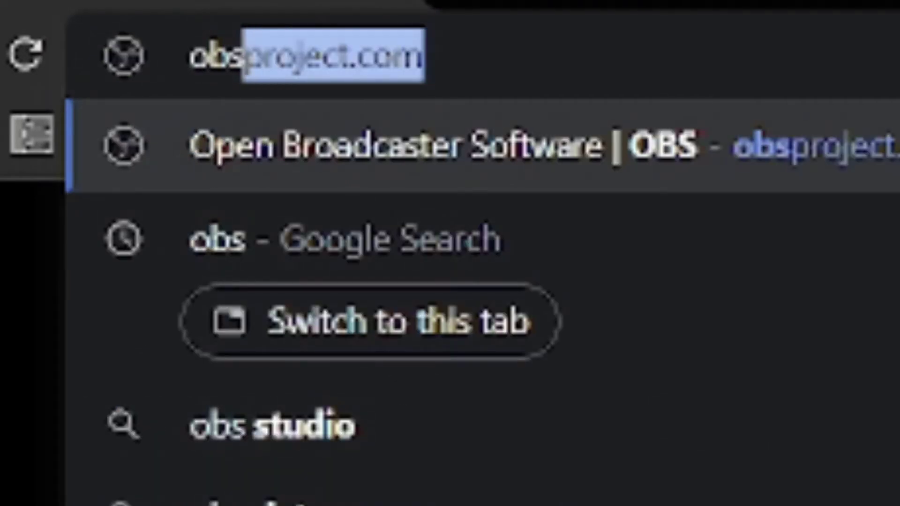
{"action": "key", "text": "Delete"}
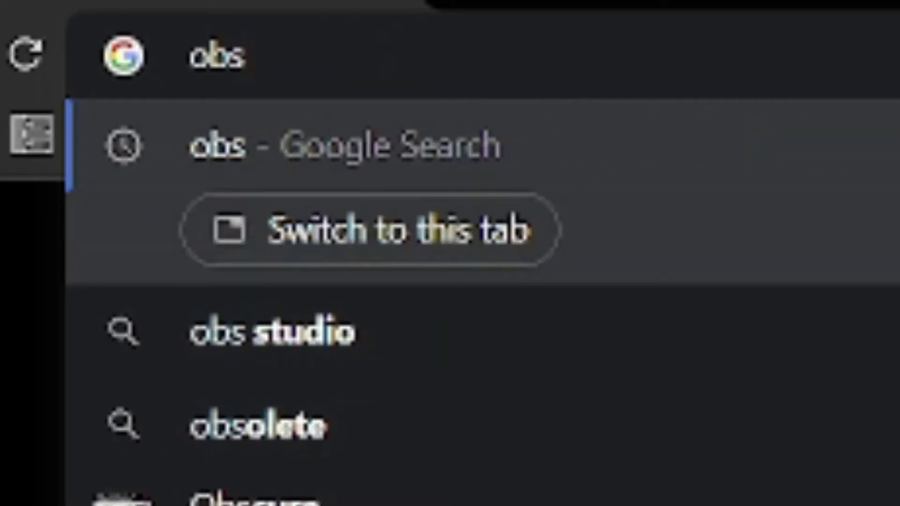
{"action": "key", "text": "Return"}
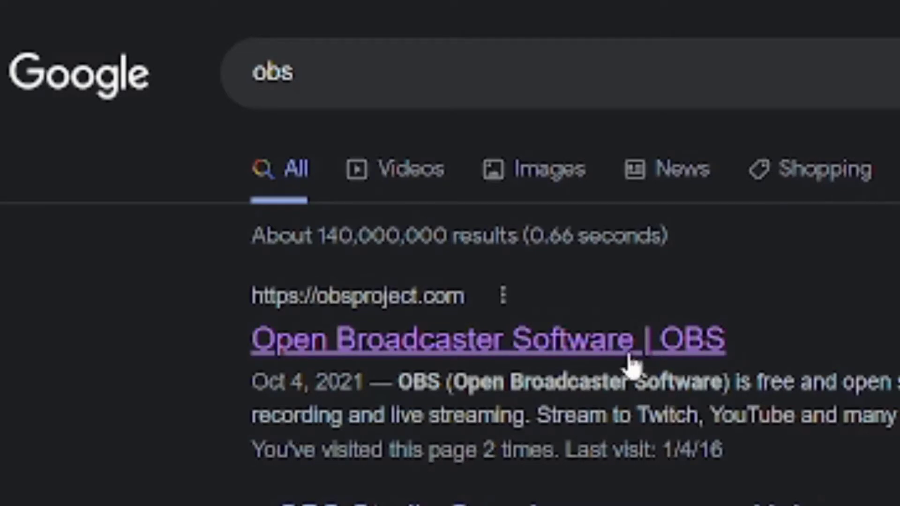
{"action": "scroll", "coordinate": [631, 365], "scroll_direction": "down", "scroll_amount": 2}
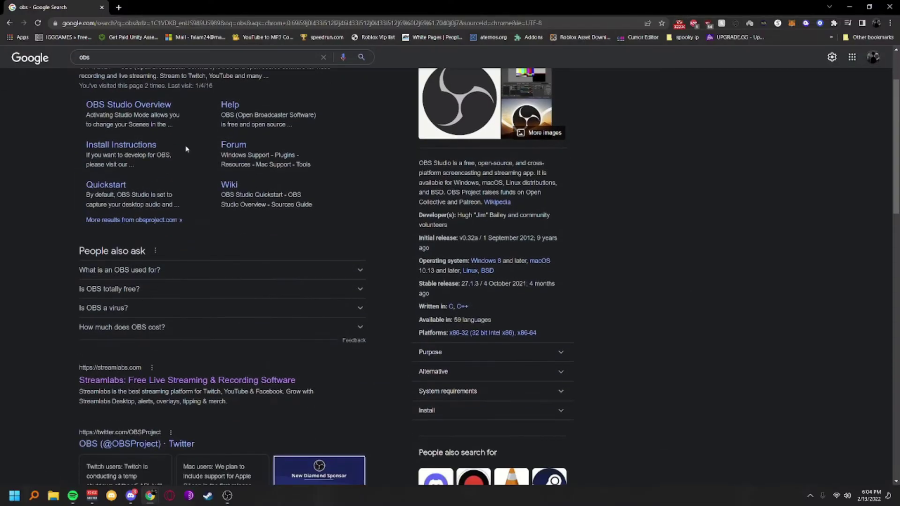
{"action": "scroll", "coordinate": [631, 365], "scroll_direction": "down", "scroll_amount": 3}
{"action": "scroll", "coordinate": [630, 366], "scroll_direction": "up", "scroll_amount": 4}
{"action": "scroll", "coordinate": [186, 148], "scroll_direction": "up", "scroll_amount": 1}
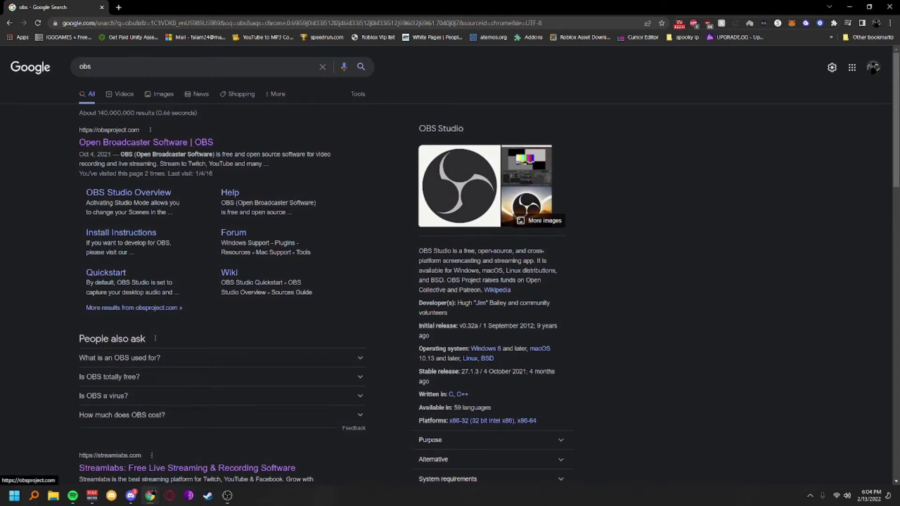
{"action": "left_click", "coordinate": [179, 139]}
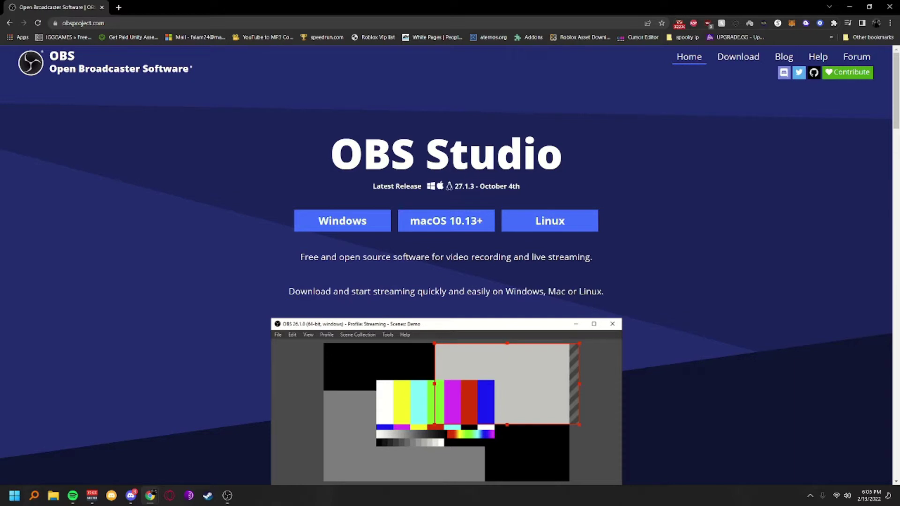
Step: Download the OBS Studio 27.1.3 Windows installer, keeping it despite the warning
{"action": "scroll", "coordinate": [592, 275], "scroll_direction": "down", "scroll_amount": 5}
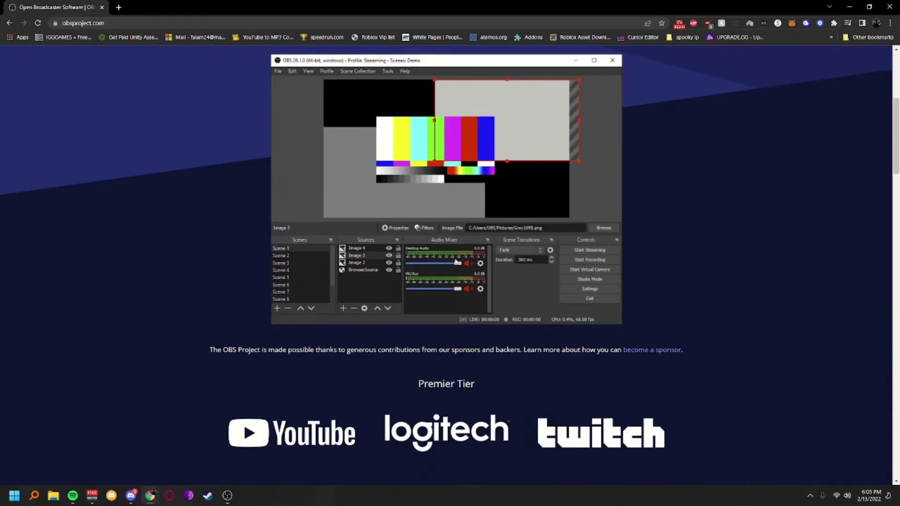
{"action": "scroll", "coordinate": [456, 262], "scroll_direction": "up", "scroll_amount": 5}
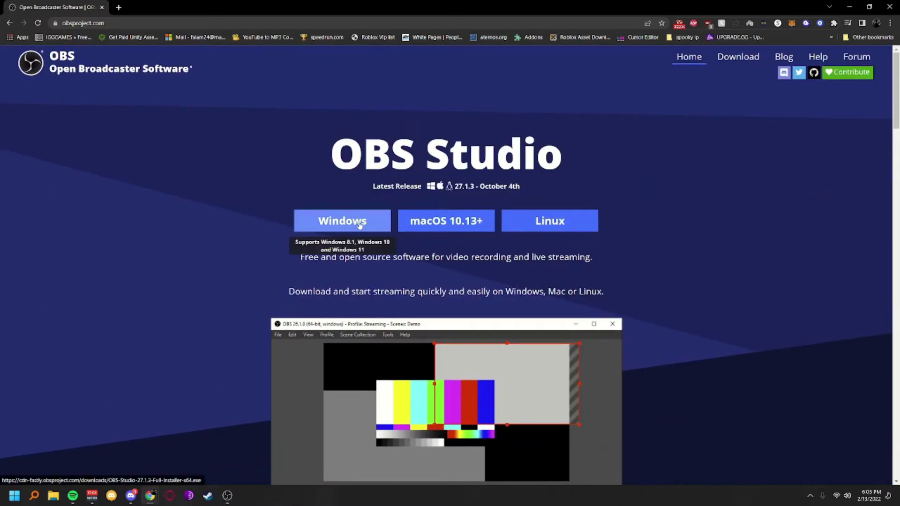
{"action": "left_click", "coordinate": [359, 226]}
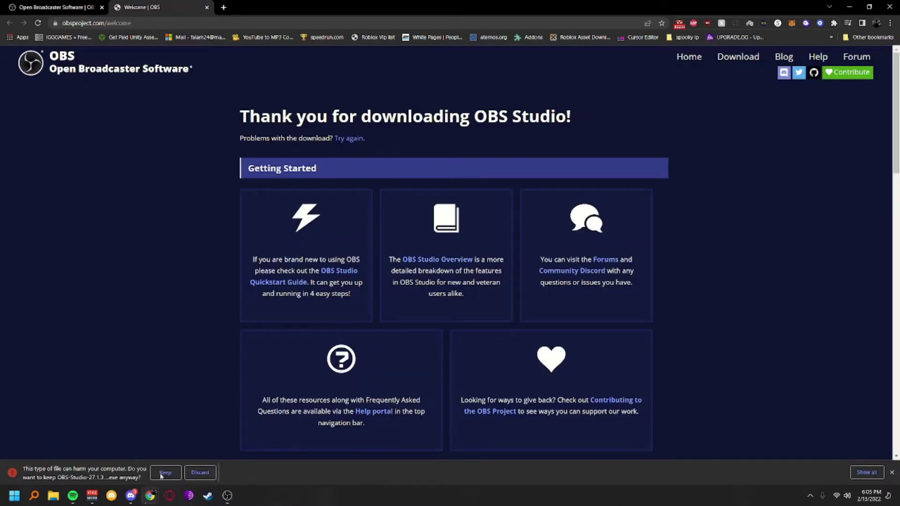
{"action": "left_click", "coordinate": [165, 473]}
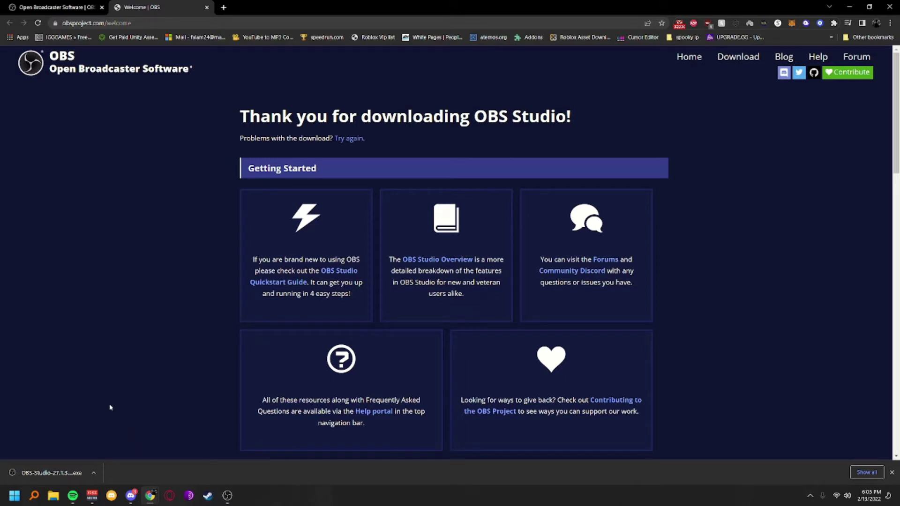
{"action": "left_click", "coordinate": [63, 472]}
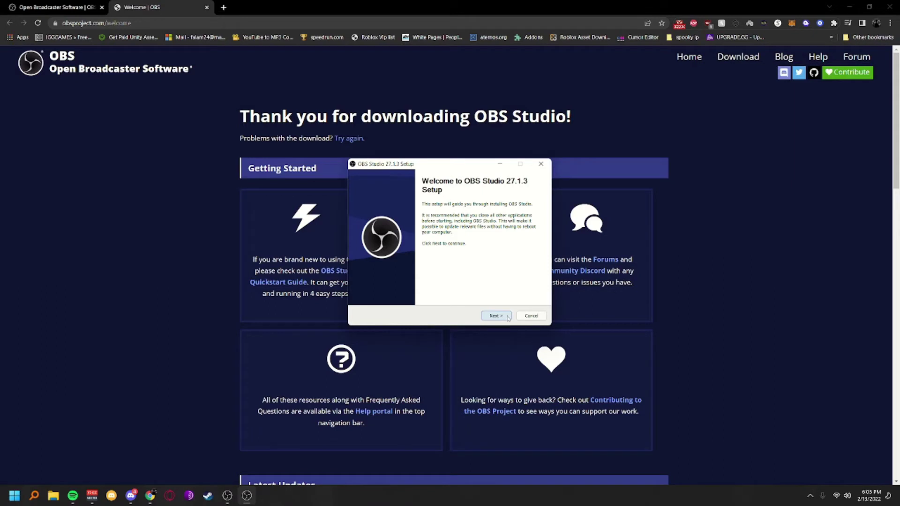
{"action": "left_click", "coordinate": [508, 316]}
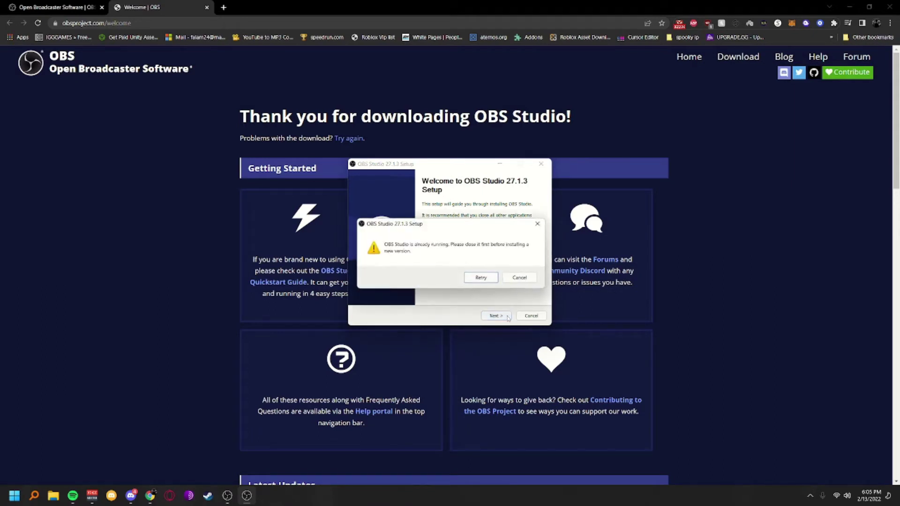
{"action": "left_click", "coordinate": [519, 278]}
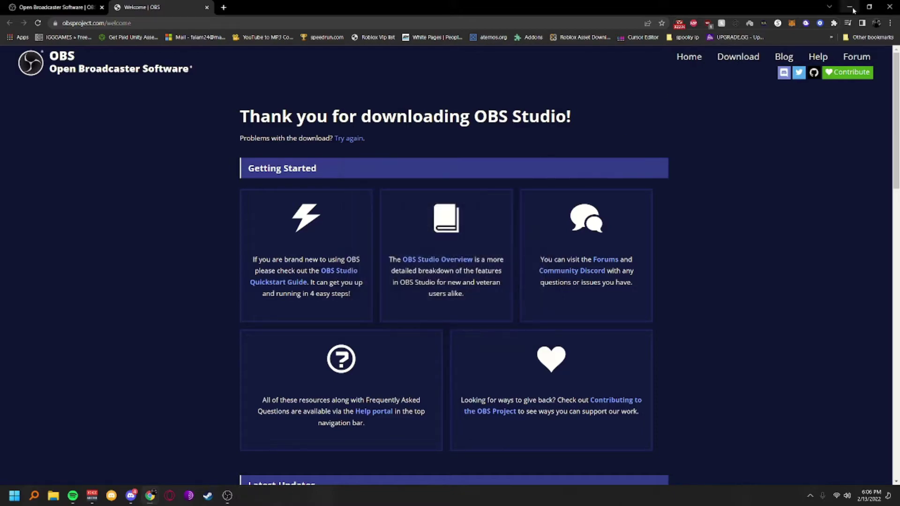
Step: Close Chrome and launch OBS from a Start search for 'obs', choosing Launch Anyway
{"action": "left_click", "coordinate": [889, 6]}
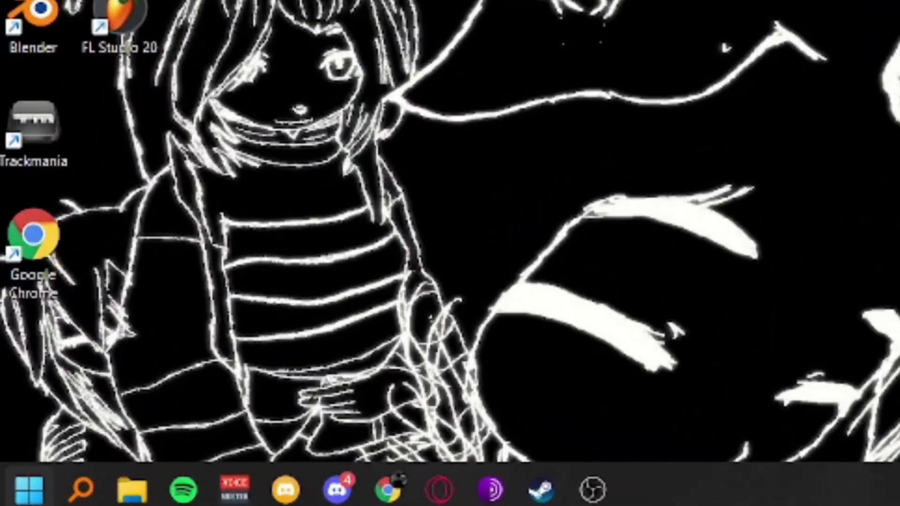
{"action": "left_click", "coordinate": [29, 489]}
{"action": "type", "text": "obs"}
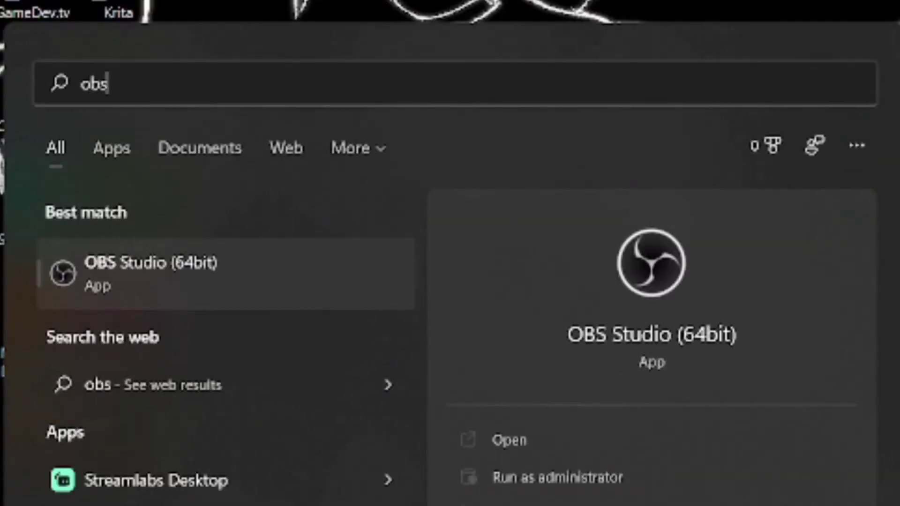
{"action": "key", "text": "Return"}
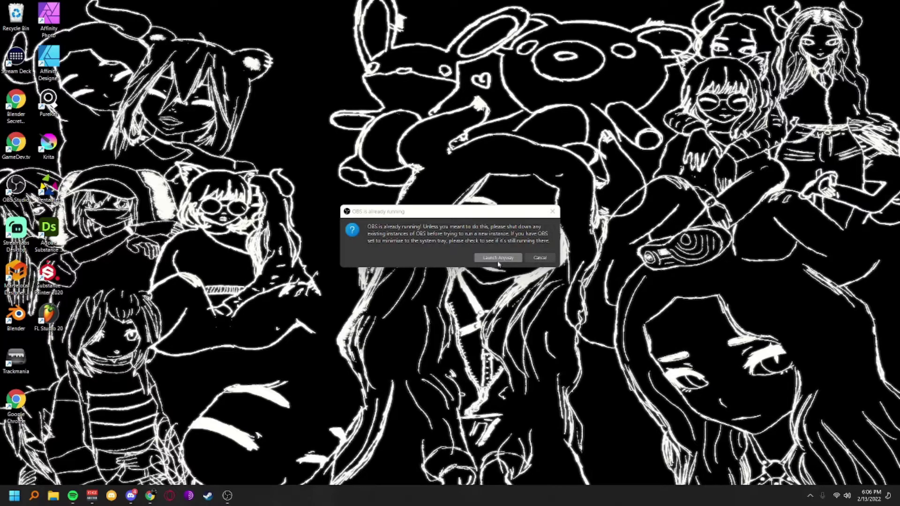
{"action": "left_click", "coordinate": [498, 258]}
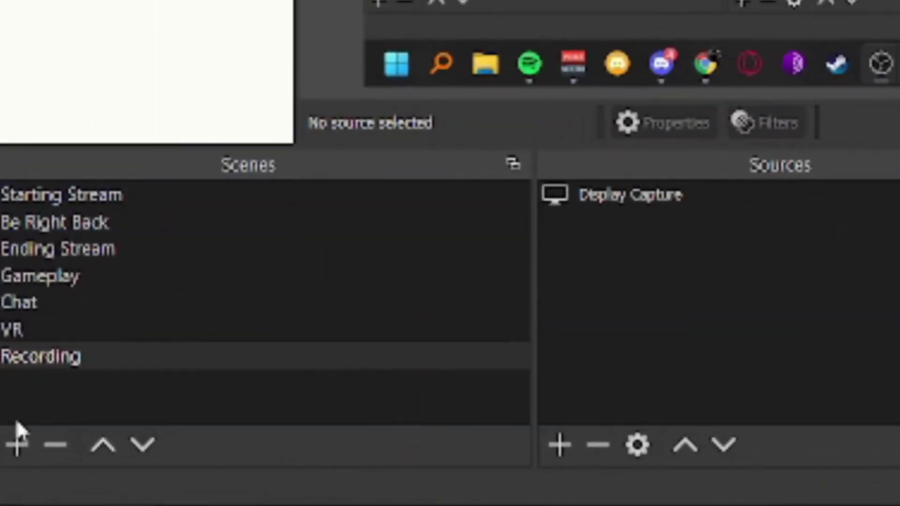
Step: Create a scene named 'Omegle', then minimize OBS with Win+D
{"action": "left_click", "coordinate": [6, 467]}
{"action": "left_click", "coordinate": [9, 449]}
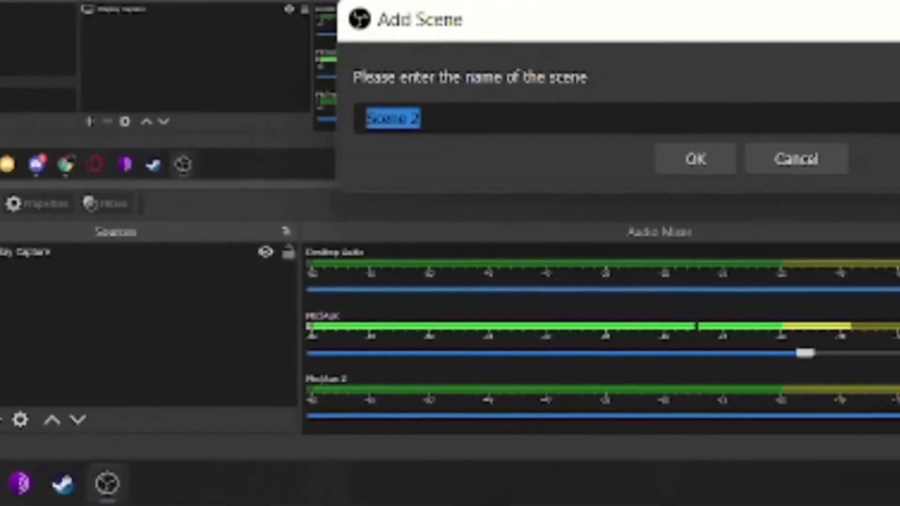
{"action": "type", "text": "Omge"}
{"action": "key", "text": "BackSpace"}
{"action": "key", "text": "BackSpace"}
{"action": "type", "text": "egle"}
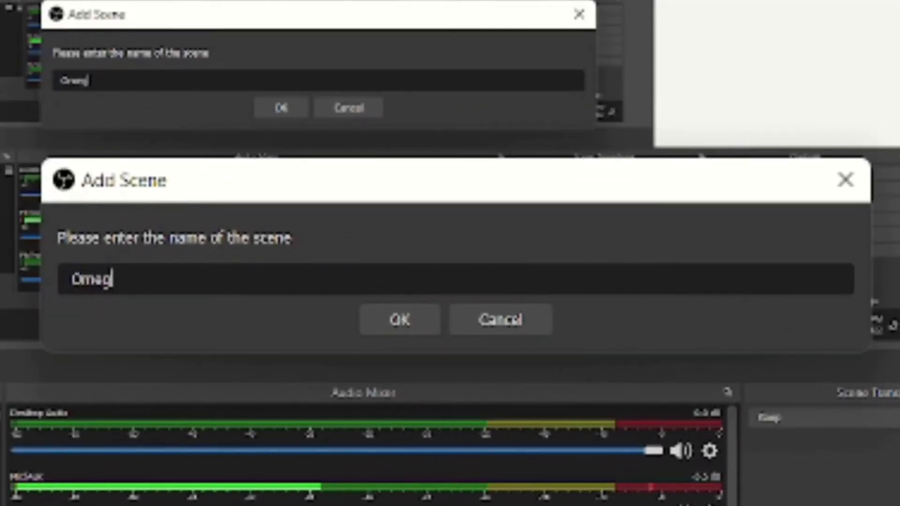
{"action": "left_click", "coordinate": [375, 323]}
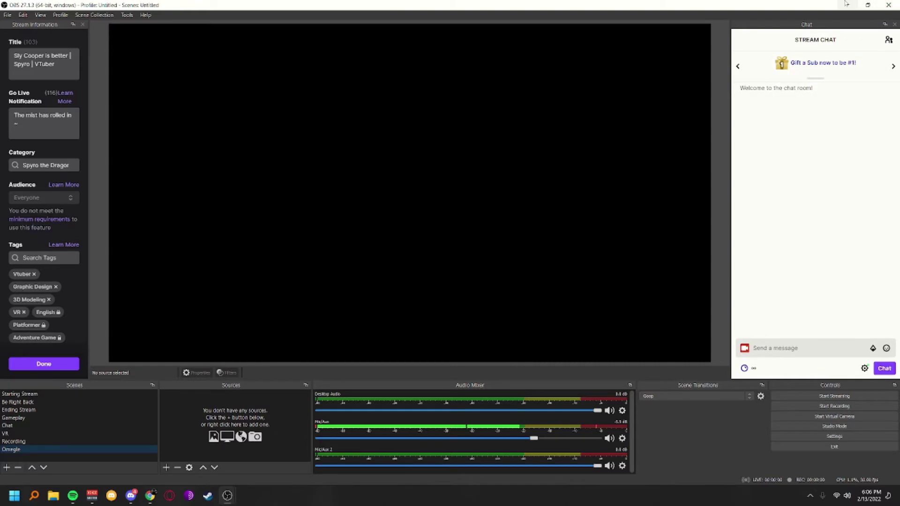
{"action": "key", "text": "super+d"}
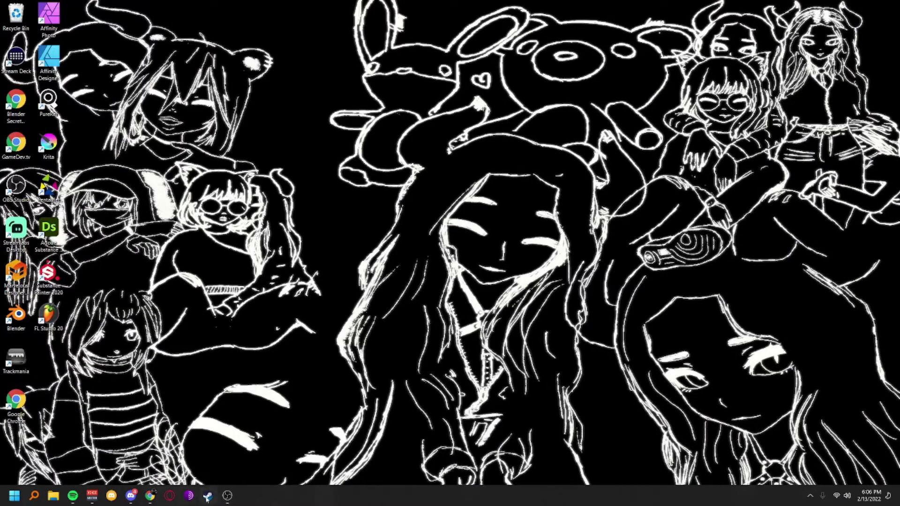
Step: Find VRChat in the Steam library and play it in Desktop (Non-VR) mode
{"action": "left_click", "coordinate": [207, 496]}
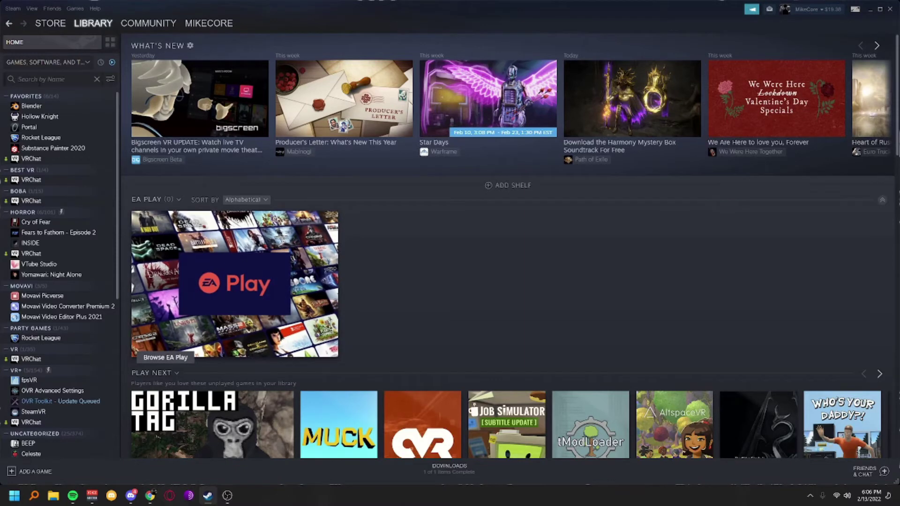
{"action": "left_click", "coordinate": [39, 79]}
{"action": "type", "text": "vrchat"}
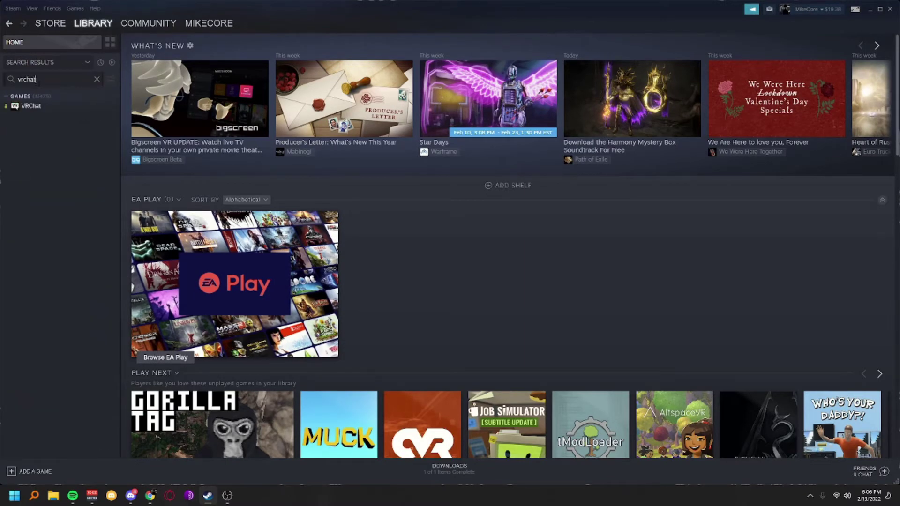
{"action": "left_click", "coordinate": [24, 107]}
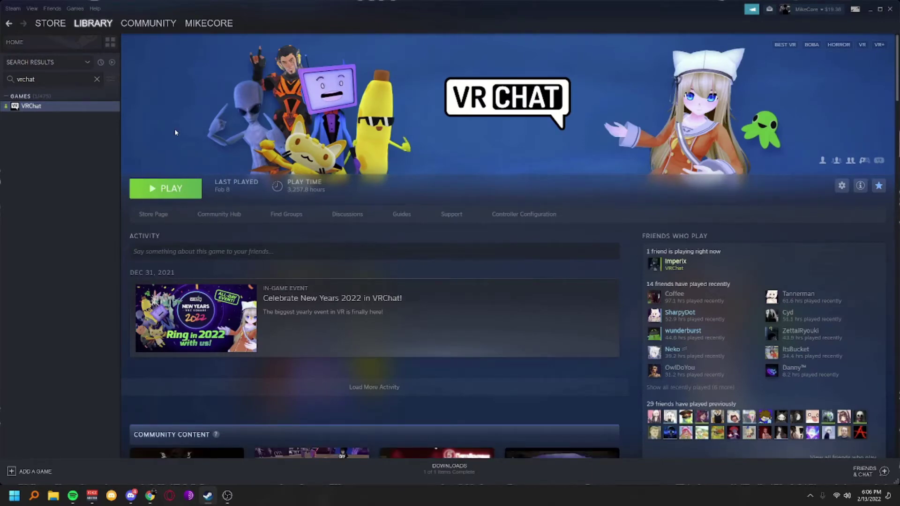
{"action": "left_click", "coordinate": [181, 189]}
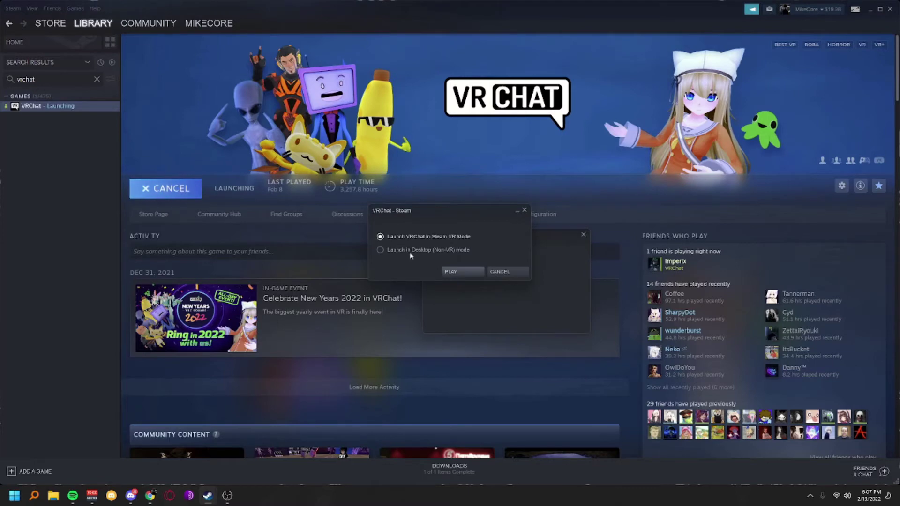
{"action": "left_click", "coordinate": [412, 250]}
{"action": "left_click", "coordinate": [456, 271]}
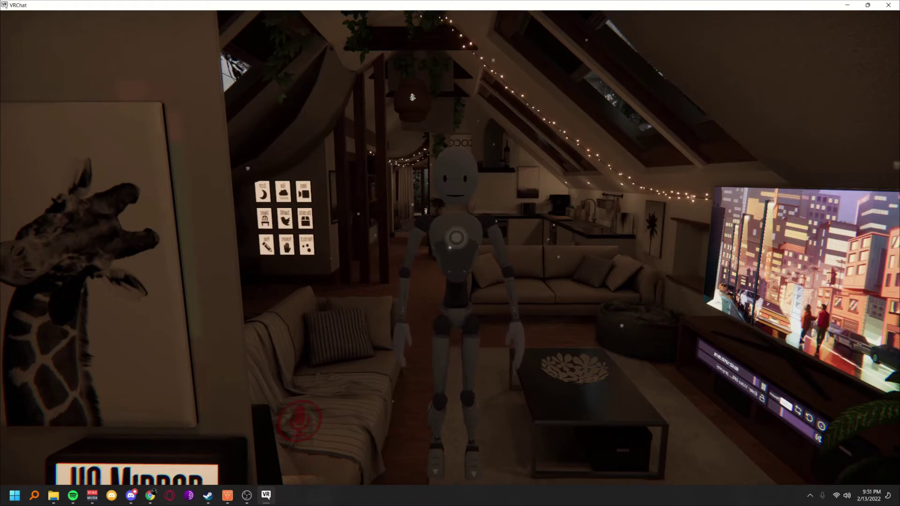
Step: Return to OBS and start a new Game Capture source named 'VRC'
{"action": "key", "text": "super"}
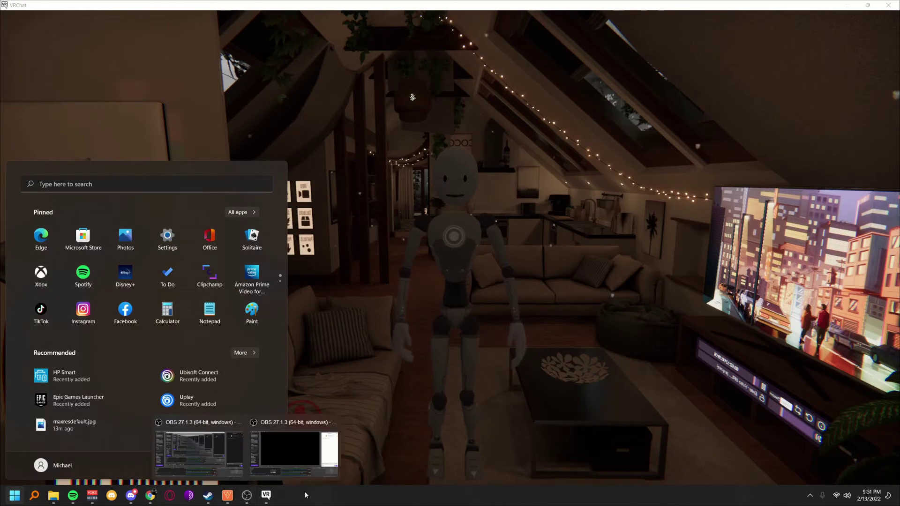
{"action": "left_click", "coordinate": [294, 449]}
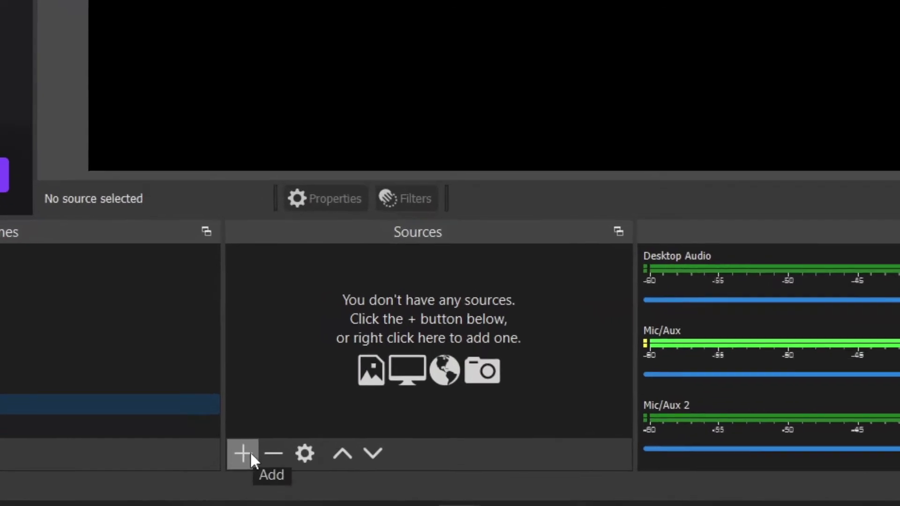
{"action": "left_click", "coordinate": [179, 464]}
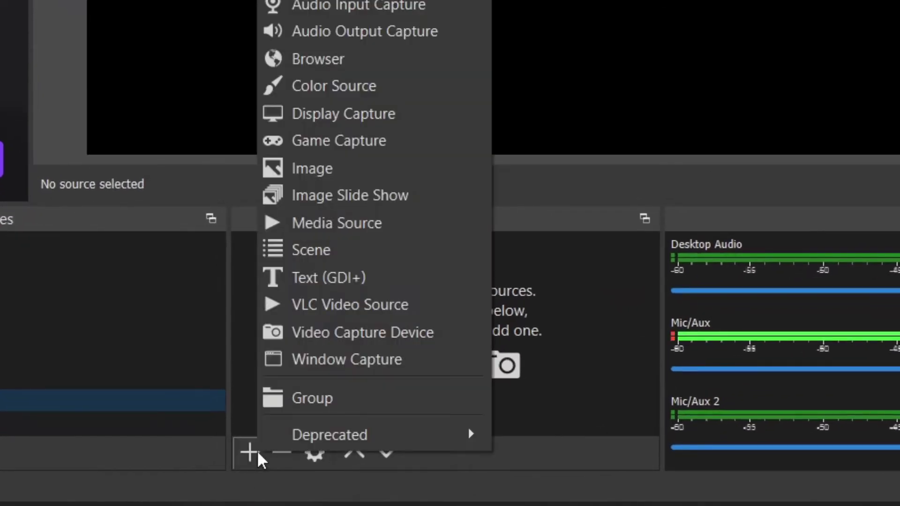
{"action": "left_click", "coordinate": [367, 146]}
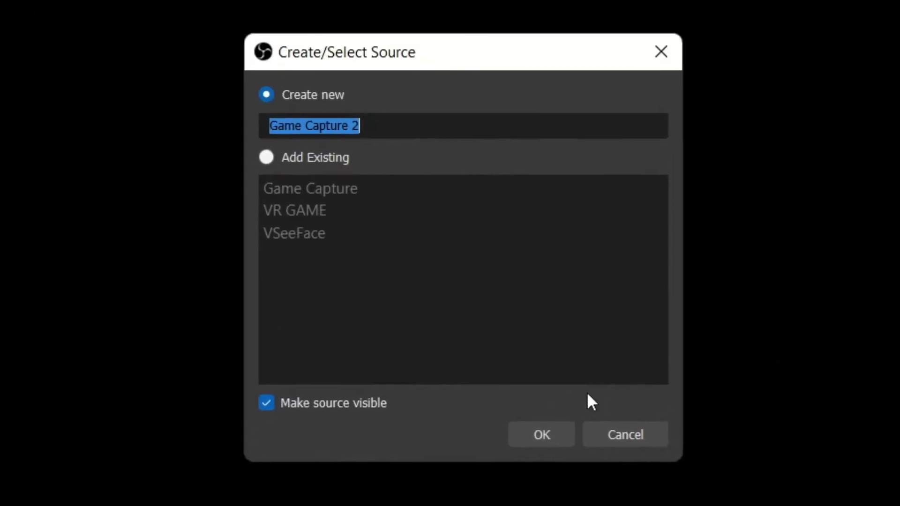
{"action": "type", "text": "VRC"}
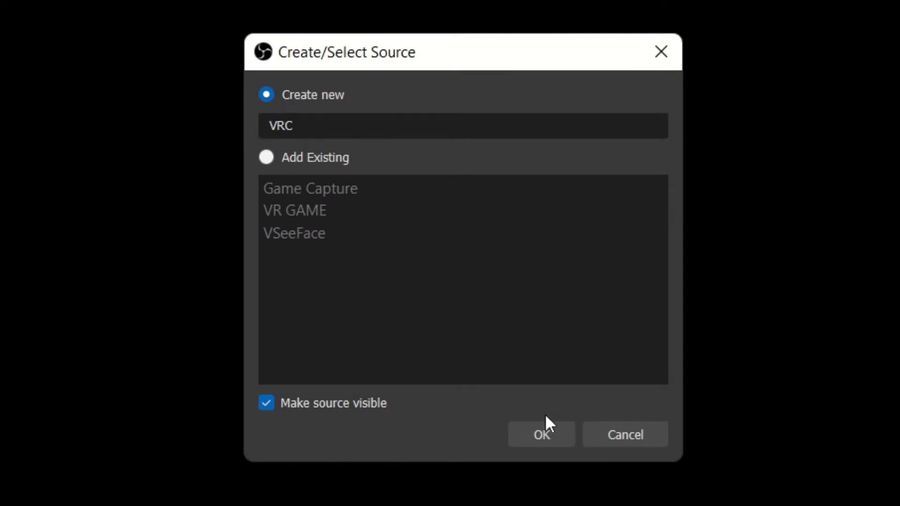
Step: Set the VRC capture to Capture specific window on [VRChat.exe]: VRChat, cursor unchecked
{"action": "left_click", "coordinate": [547, 438]}
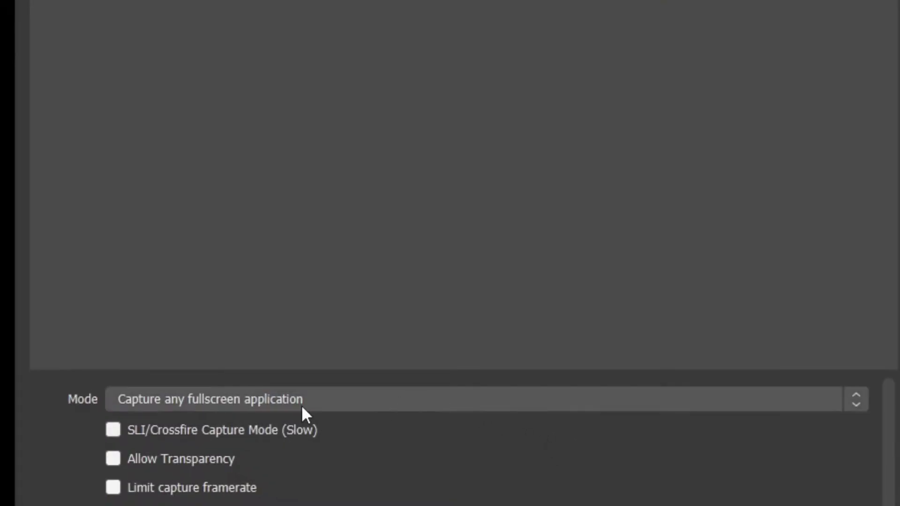
{"action": "left_click", "coordinate": [287, 405]}
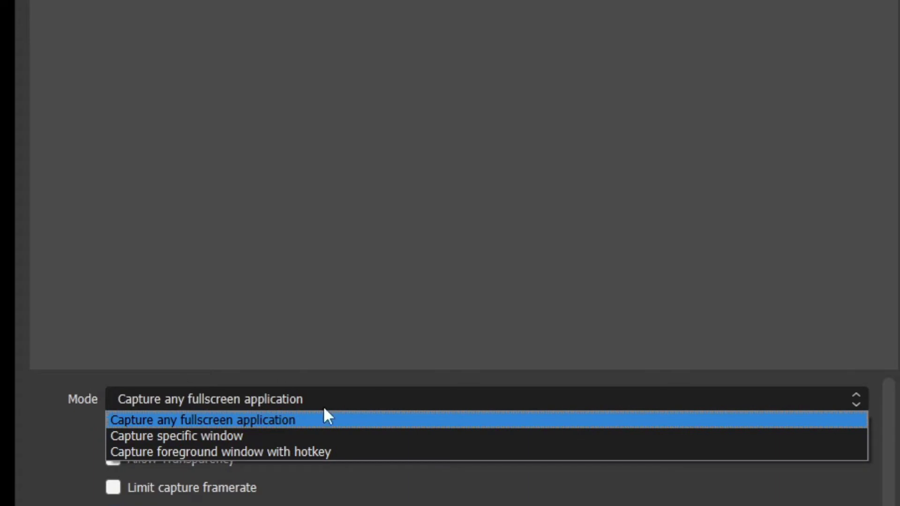
{"action": "left_click", "coordinate": [160, 434]}
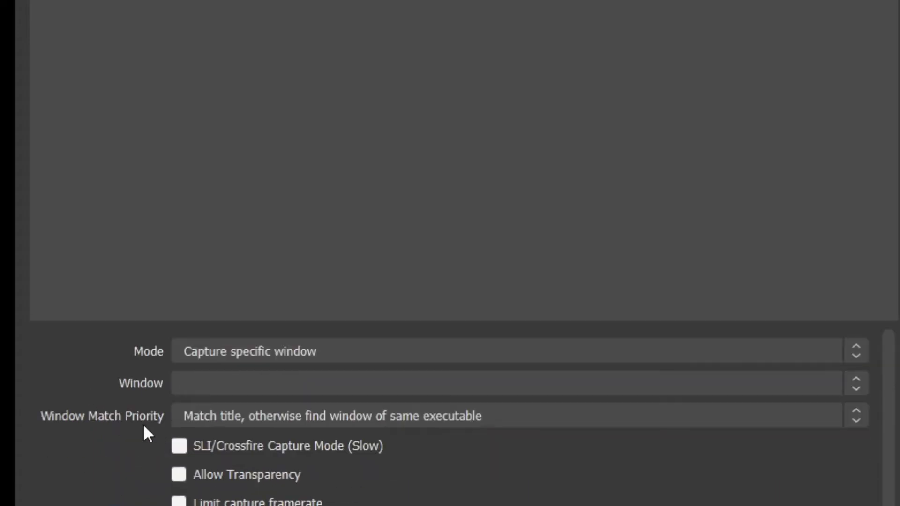
{"action": "left_click", "coordinate": [219, 382]}
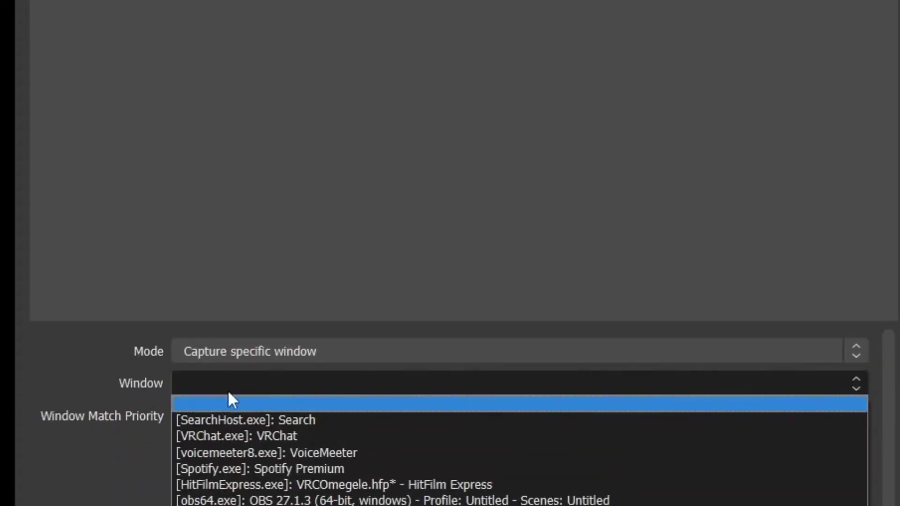
{"action": "left_click", "coordinate": [248, 431]}
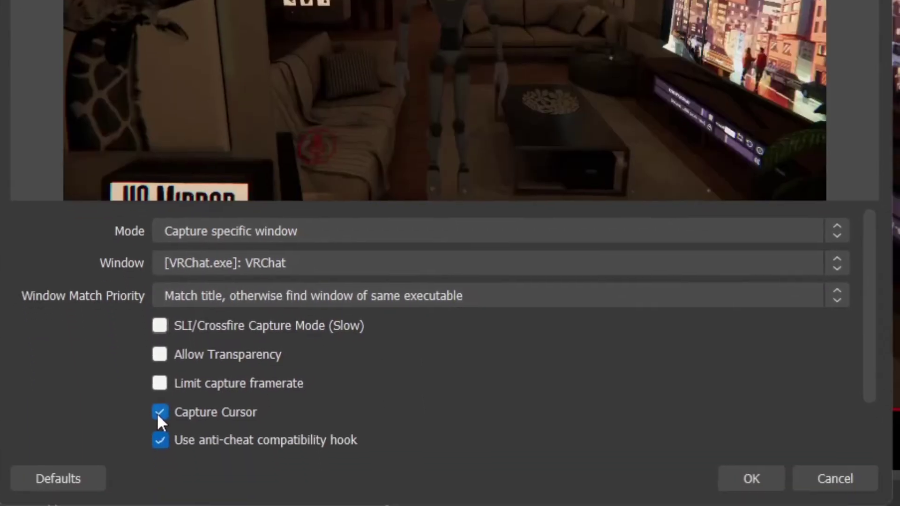
{"action": "left_click", "coordinate": [158, 400]}
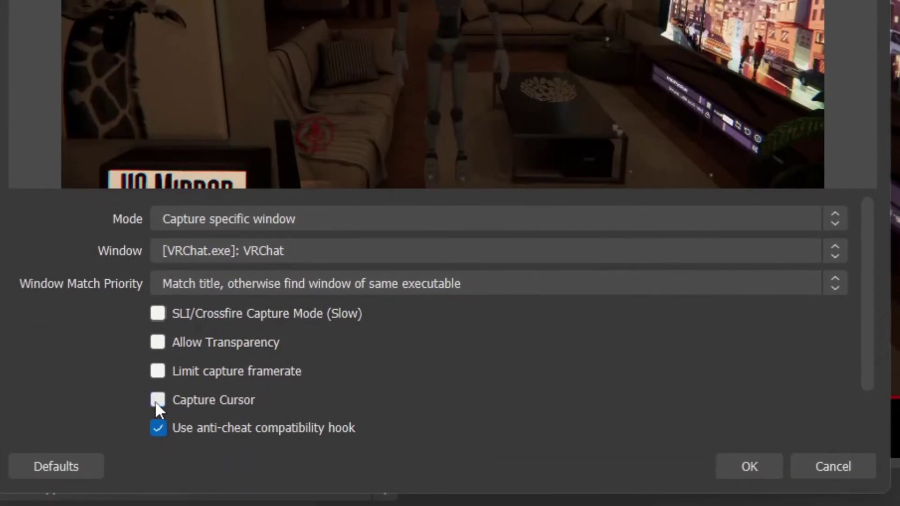
{"action": "left_click", "coordinate": [772, 465]}
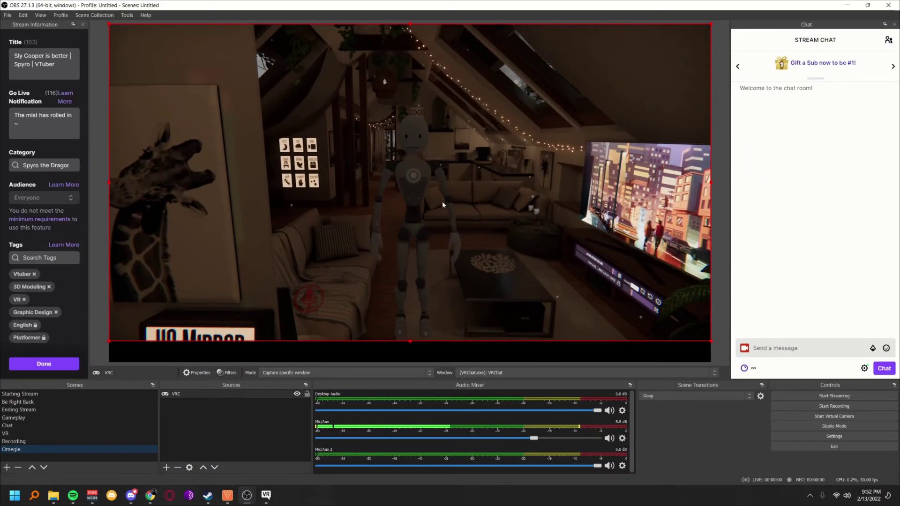
Step: Select the VRC capture and apply Transform > Fit to screen to it
{"action": "right_click", "coordinate": [443, 202]}
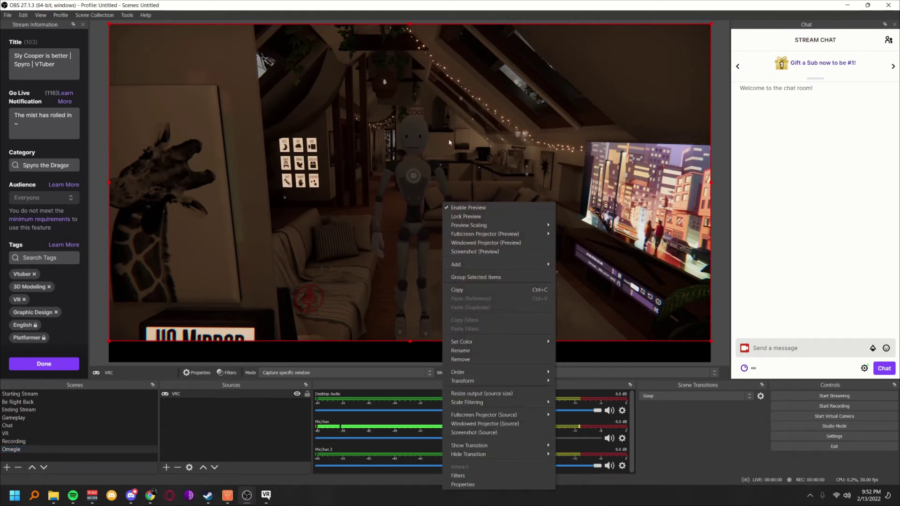
{"action": "left_click", "coordinate": [203, 394]}
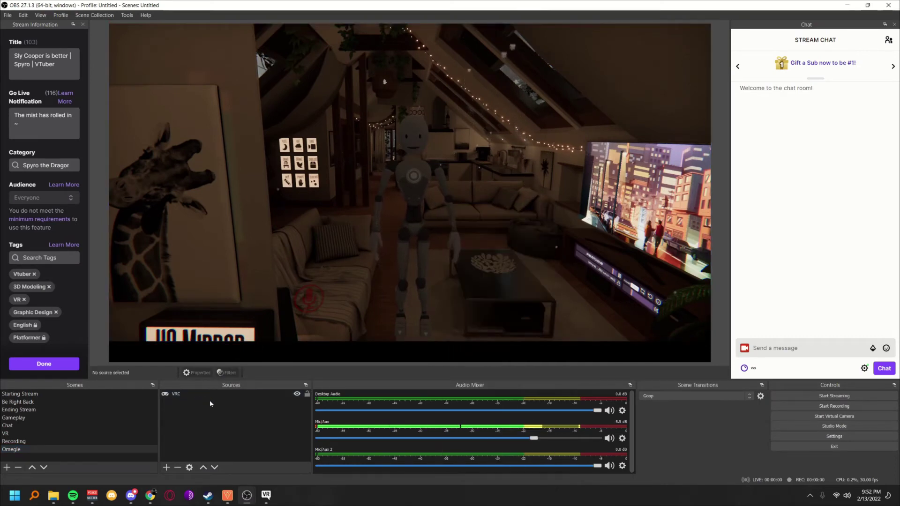
{"action": "left_click", "coordinate": [177, 394]}
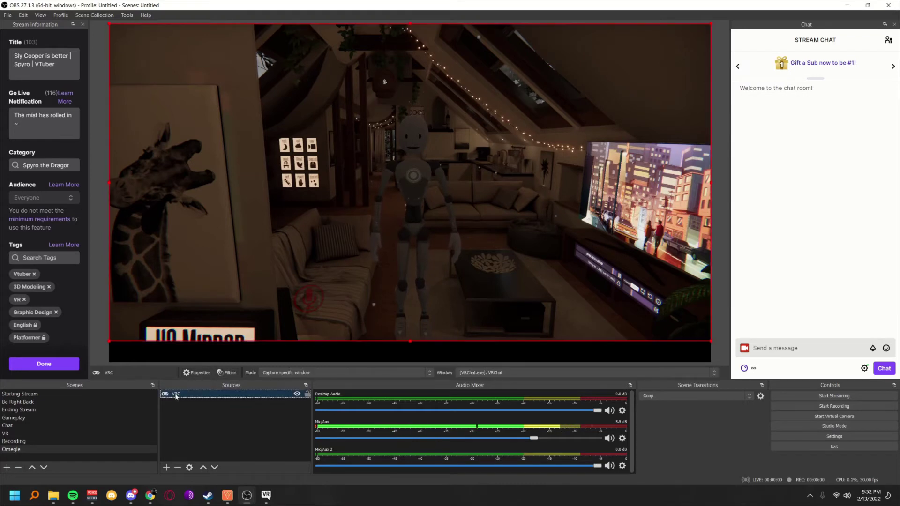
{"action": "right_click", "coordinate": [431, 184]}
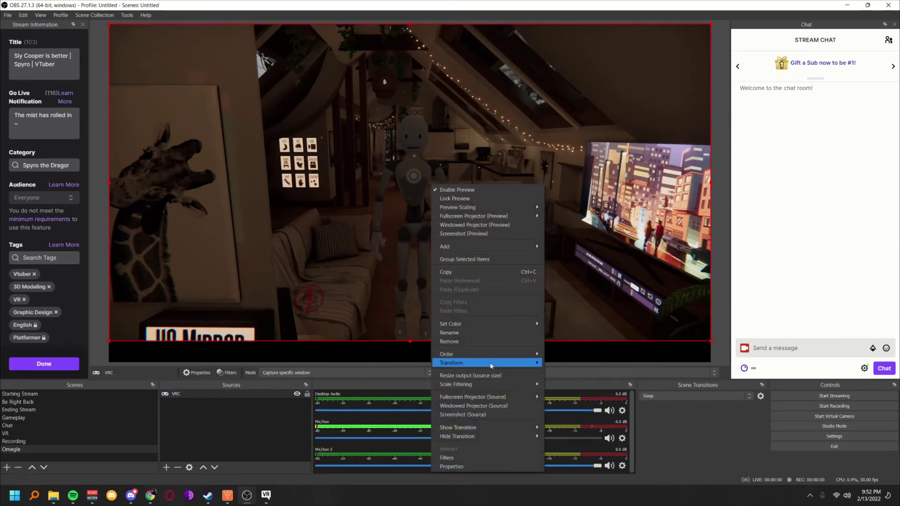
{"action": "mouse_move", "coordinate": [491, 365]}
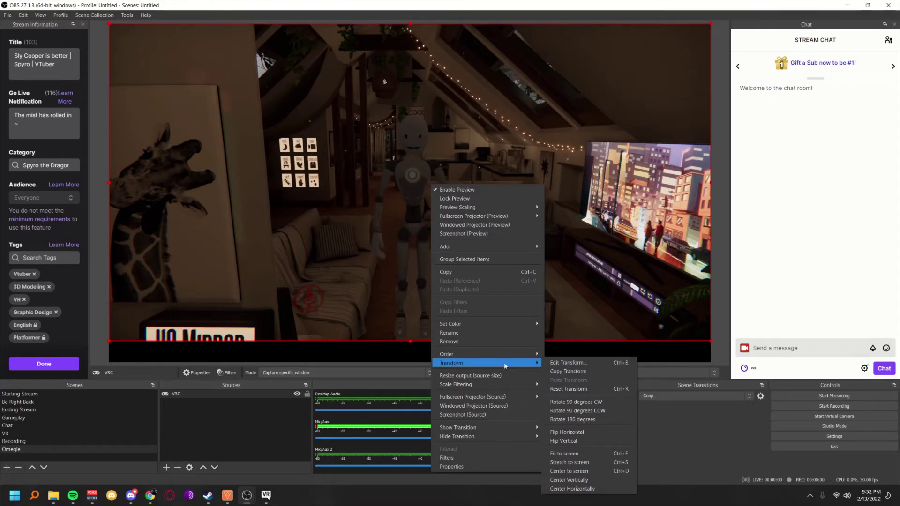
{"action": "mouse_move", "coordinate": [524, 363]}
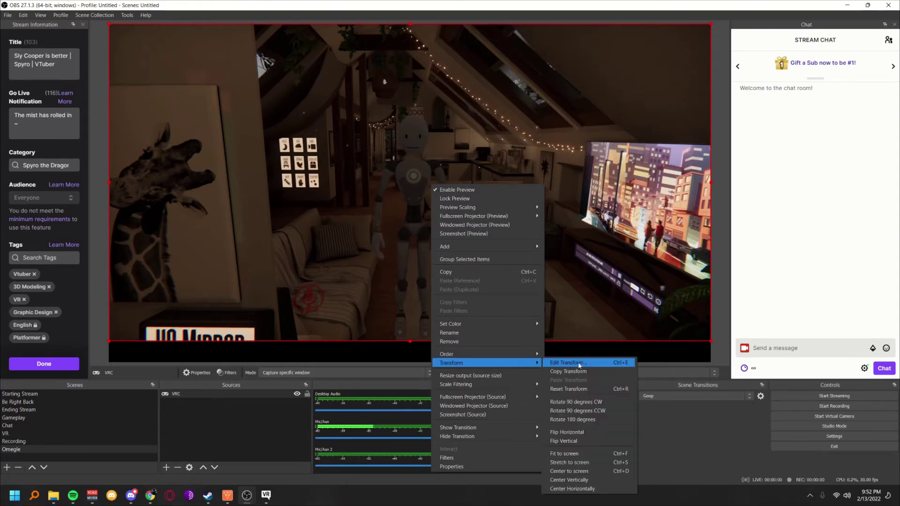
{"action": "left_click", "coordinate": [577, 454]}
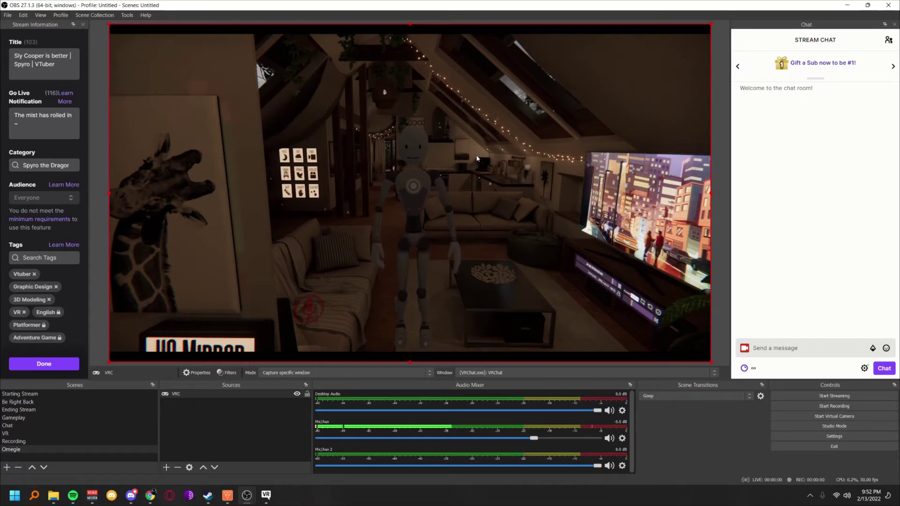
Step: Try Stretch to screen on the VRC capture, then return it to Fit to screen
{"action": "right_click", "coordinate": [445, 89]}
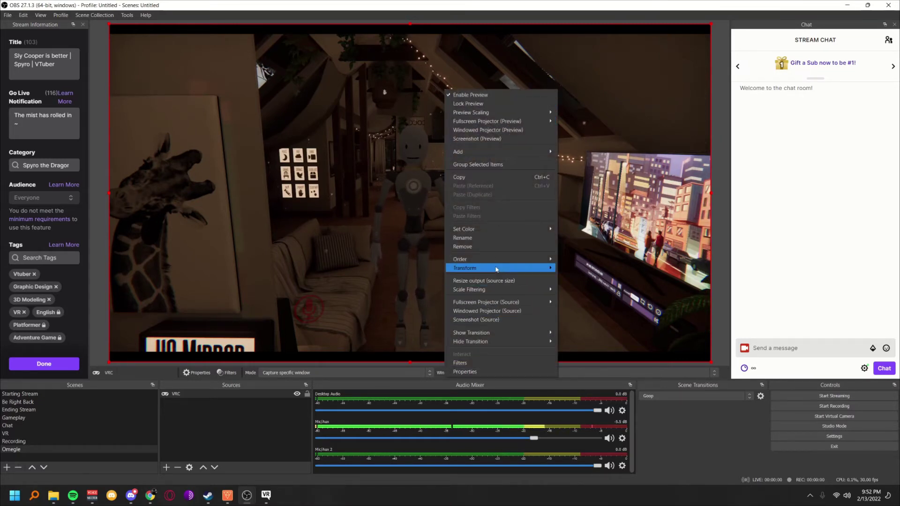
{"action": "mouse_move", "coordinate": [560, 267]}
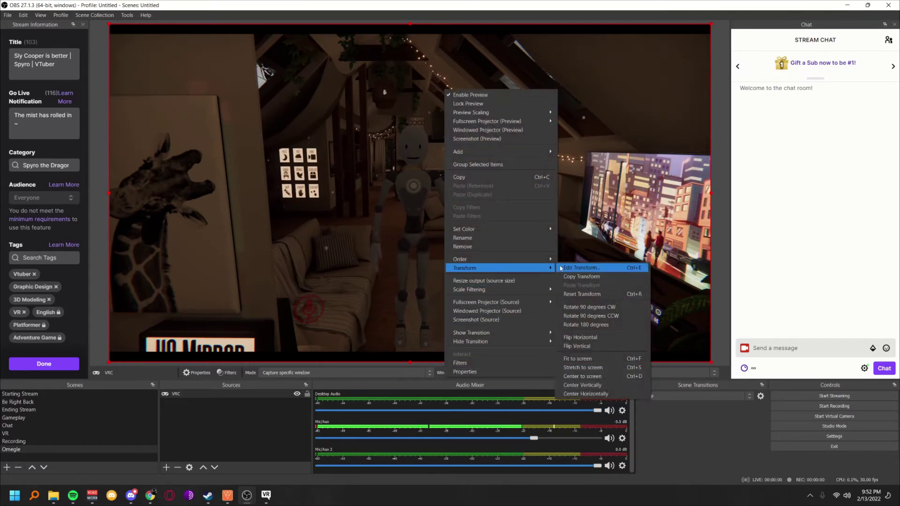
{"action": "left_click", "coordinate": [584, 367]}
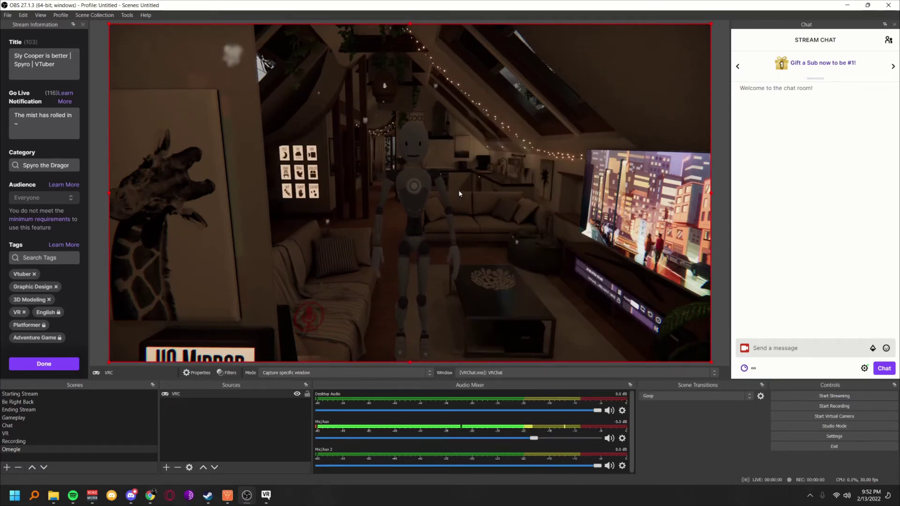
{"action": "right_click", "coordinate": [463, 178]}
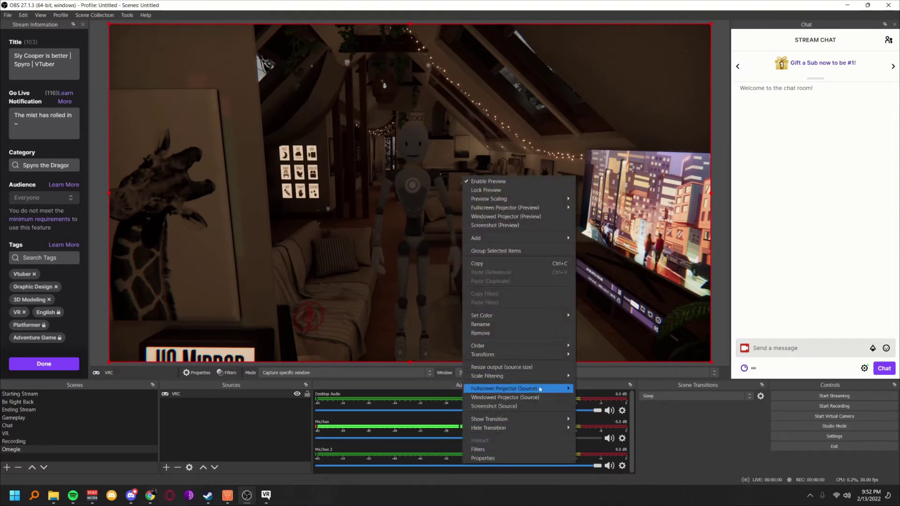
{"action": "mouse_move", "coordinate": [539, 354]}
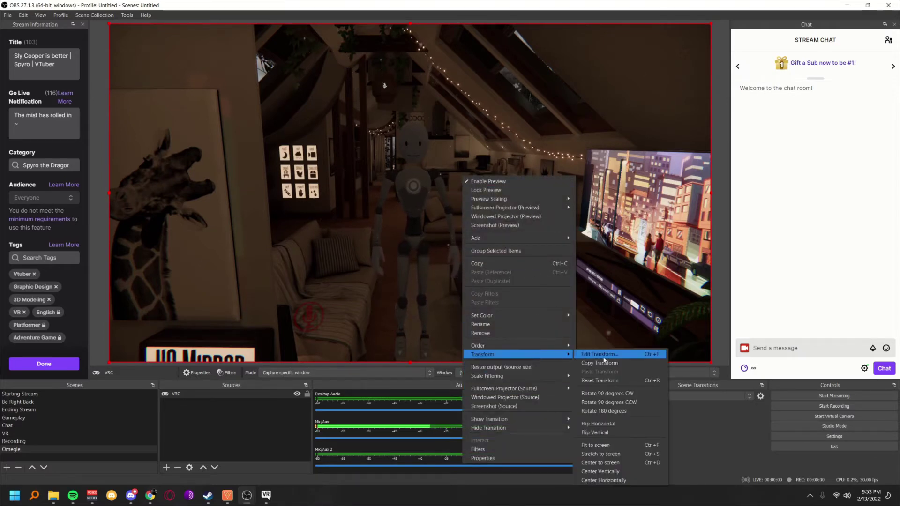
{"action": "left_click", "coordinate": [618, 445]}
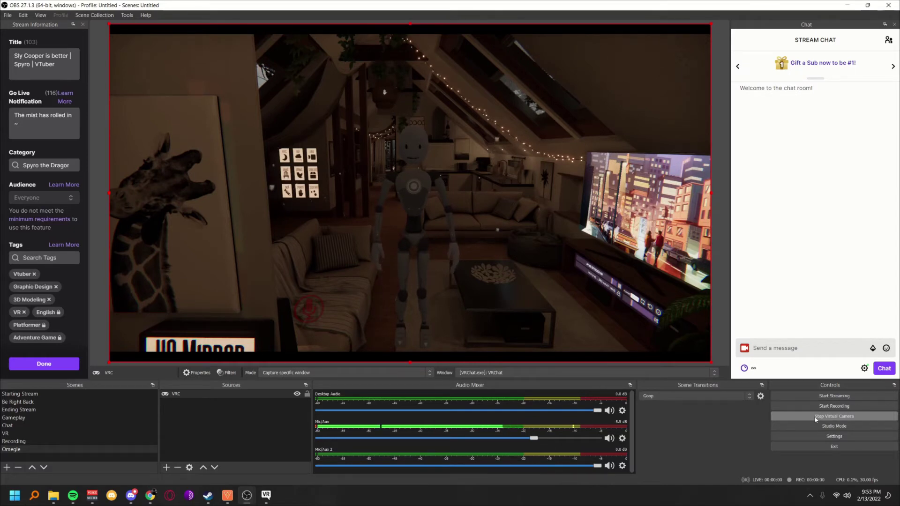
Step: Start the virtual camera, check the VRChat feed in Omegle, then open Steam's Store
{"action": "left_click", "coordinate": [814, 417]}
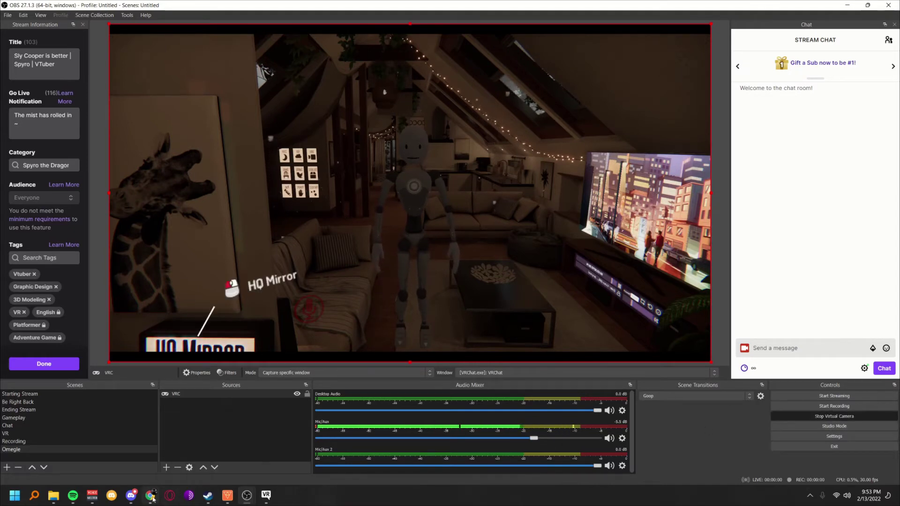
{"action": "mouse_move", "coordinate": [153, 499]}
{"action": "left_click", "coordinate": [150, 457]}
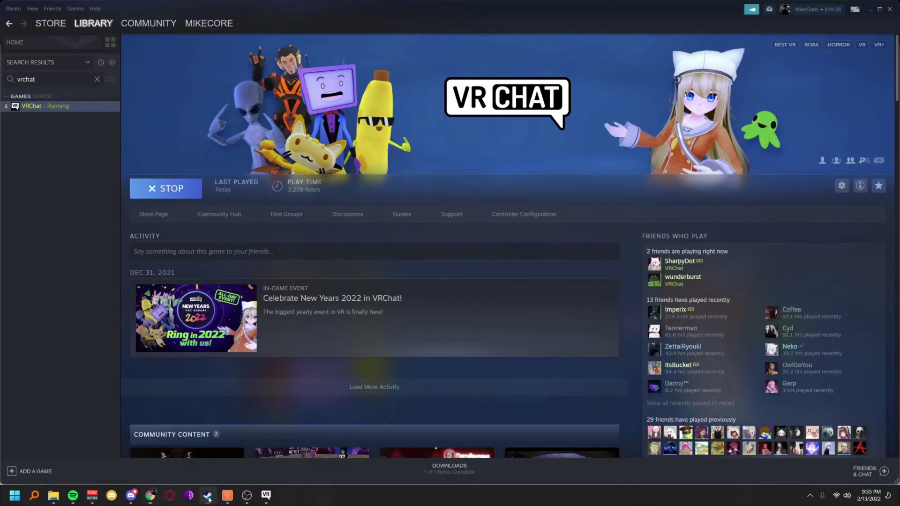
{"action": "left_click", "coordinate": [208, 496]}
{"action": "left_click", "coordinate": [49, 25]}
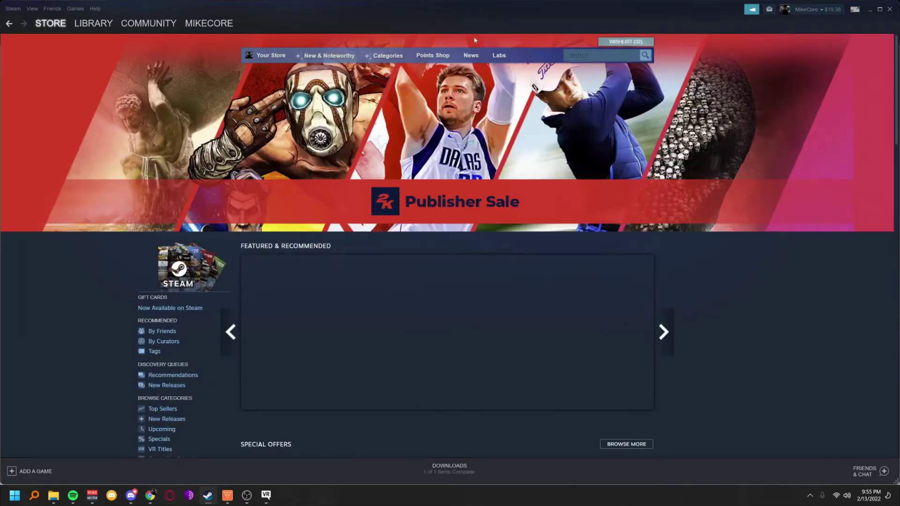
Step: Search the Steam store for 'ovrtool' and open the OVR Toolkit page
{"action": "left_click", "coordinate": [601, 57]}
{"action": "type", "text": "vr"}
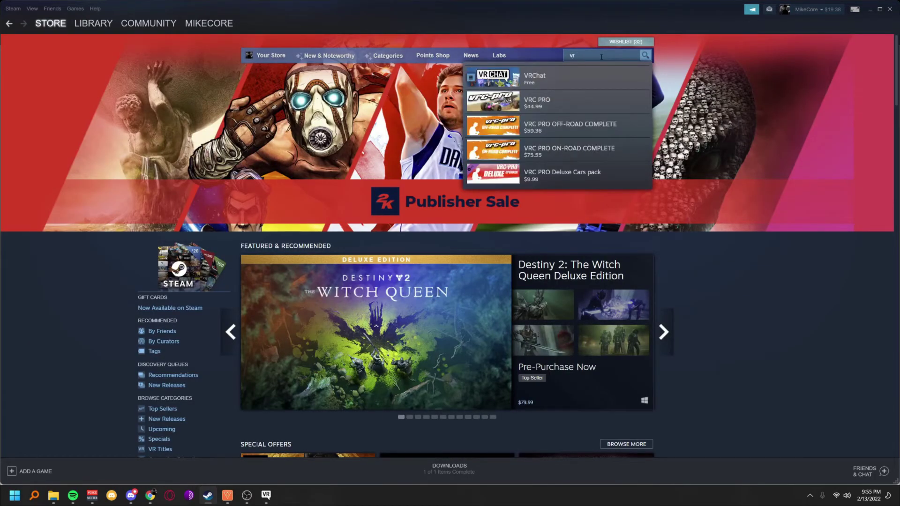
{"action": "key", "text": "BackSpace"}
{"action": "key", "text": "BackSpace"}
{"action": "key", "text": "BackSpace"}
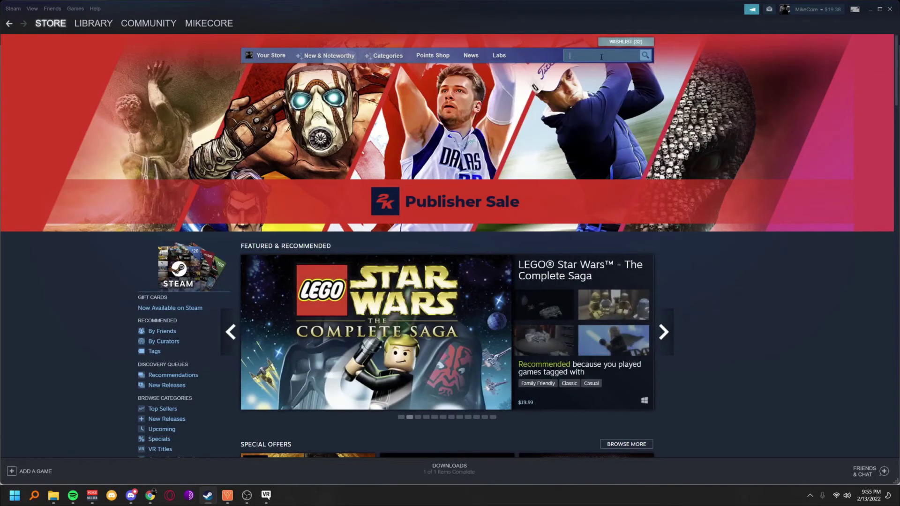
{"action": "type", "text": "ovrtoolk"}
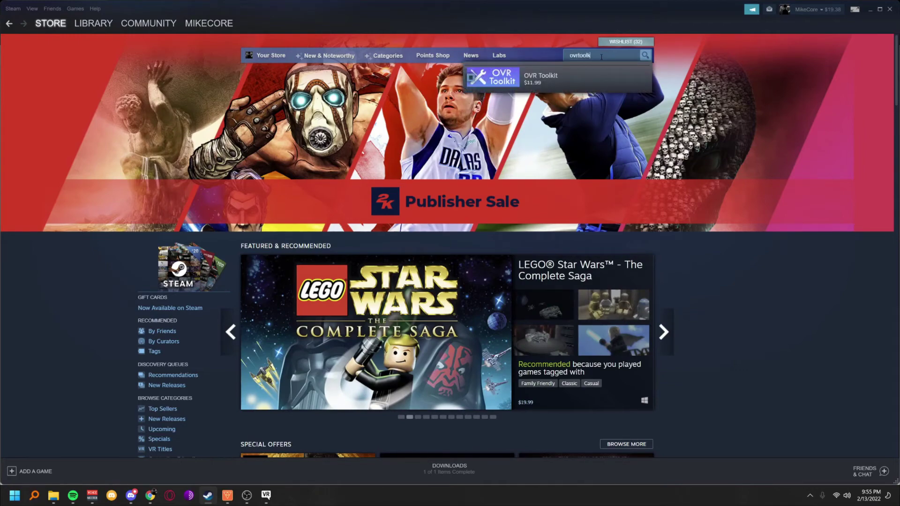
{"action": "left_click", "coordinate": [522, 83]}
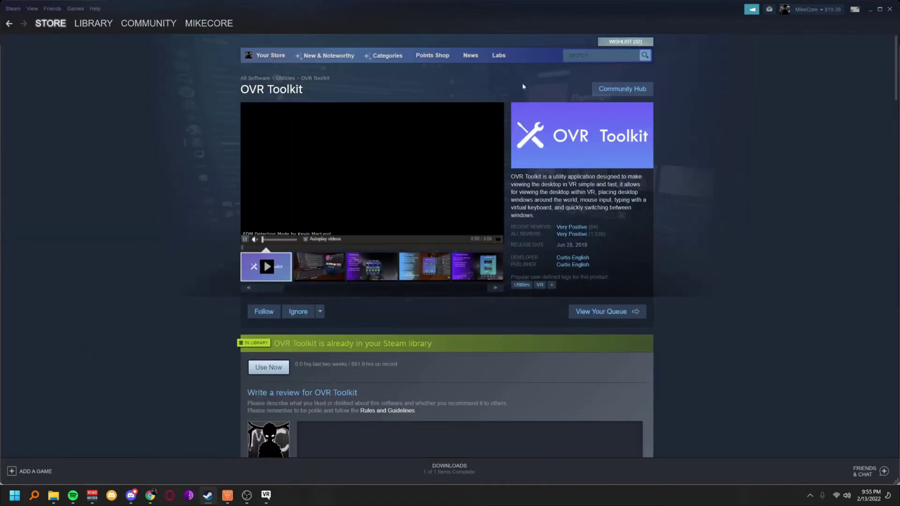
Step: Pause the trailer and browse the OVR Toolkit page, then return to the store front and minimize Steam
{"action": "left_click", "coordinate": [373, 178]}
{"action": "scroll", "coordinate": [412, 172], "scroll_direction": "up", "scroll_amount": 6}
{"action": "scroll", "coordinate": [412, 171], "scroll_direction": "down", "scroll_amount": 3}
{"action": "scroll", "coordinate": [412, 169], "scroll_direction": "down", "scroll_amount": 6}
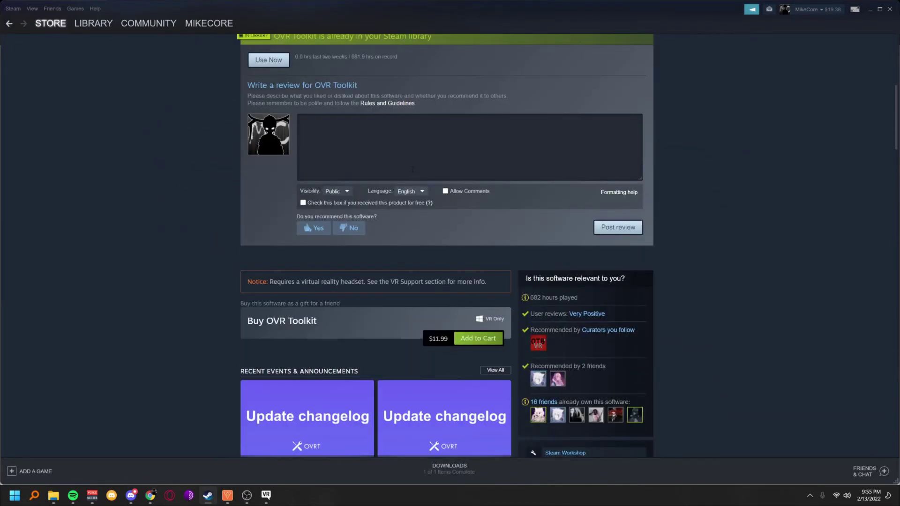
{"action": "scroll", "coordinate": [412, 173], "scroll_direction": "up", "scroll_amount": 4}
{"action": "scroll", "coordinate": [243, 181], "scroll_direction": "down", "scroll_amount": 8}
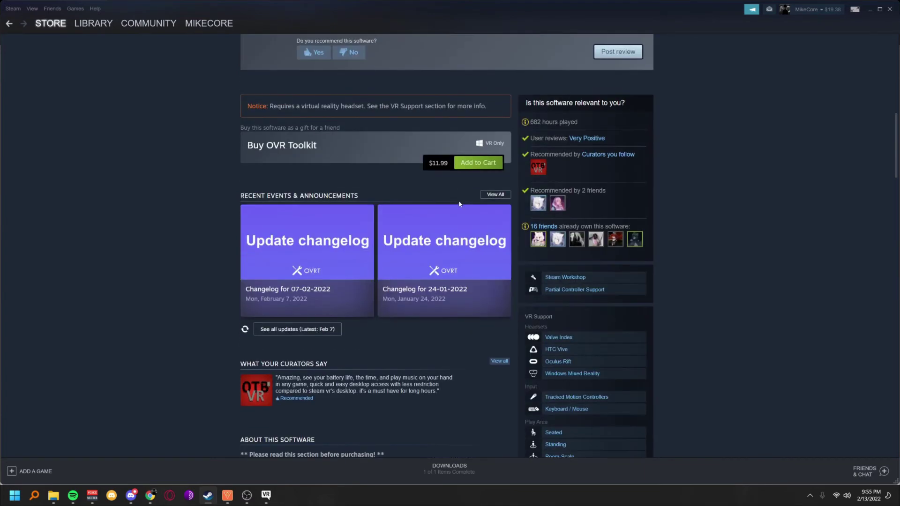
{"action": "scroll", "coordinate": [243, 180], "scroll_direction": "up", "scroll_amount": 9}
{"action": "scroll", "coordinate": [243, 181], "scroll_direction": "up", "scroll_amount": 5}
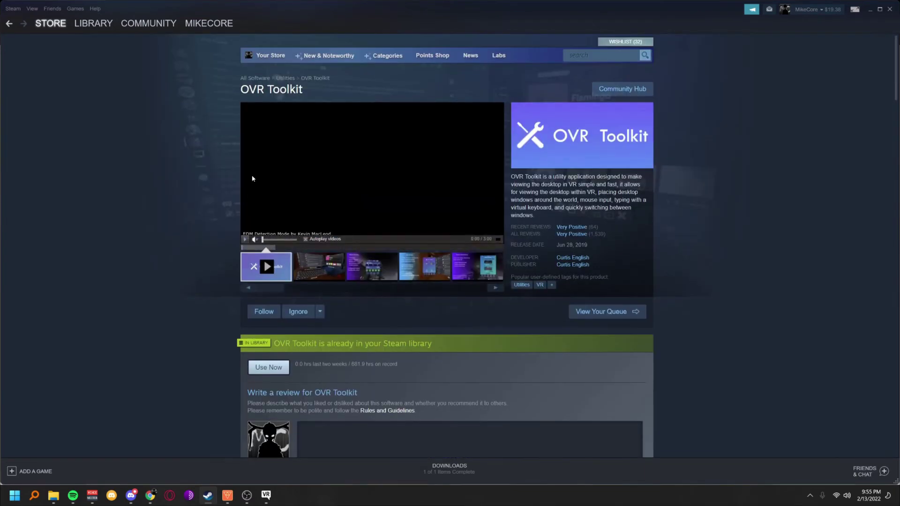
{"action": "left_click", "coordinate": [48, 23]}
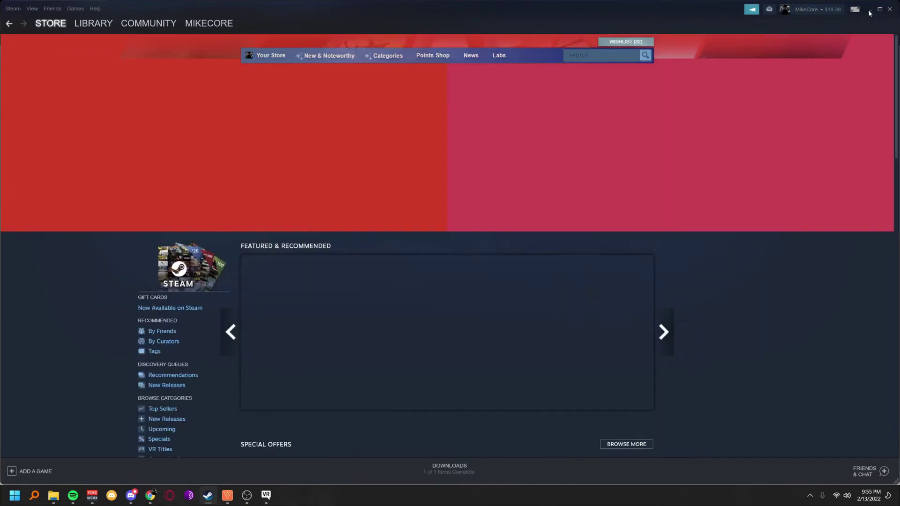
{"action": "left_click", "coordinate": [869, 11]}
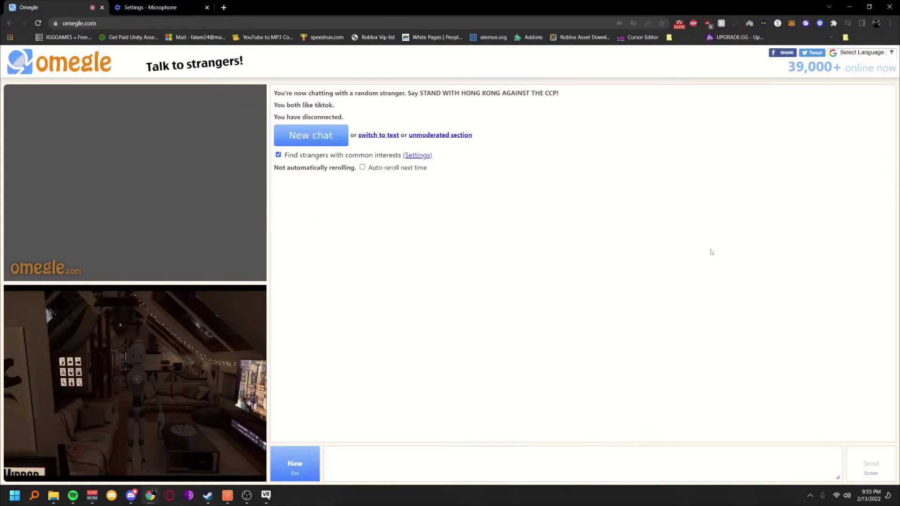